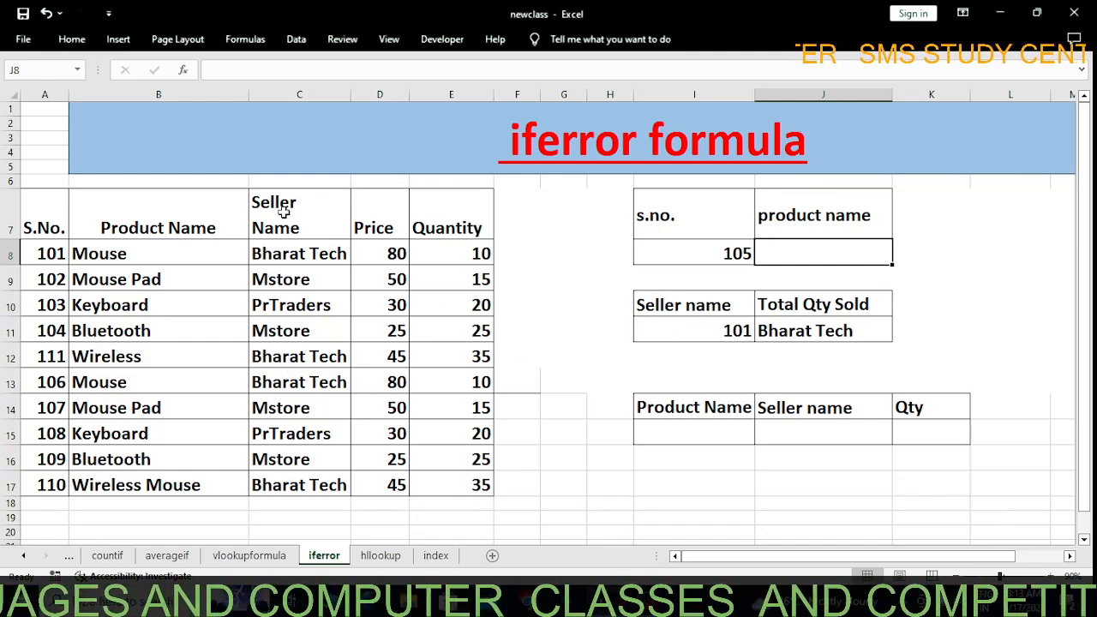
# Start an IFERROR formula in the product name cell J8 with the copied VLOOKUP(I8,A7:E17,2,0) as its value
pyautogui.click(279, 253)
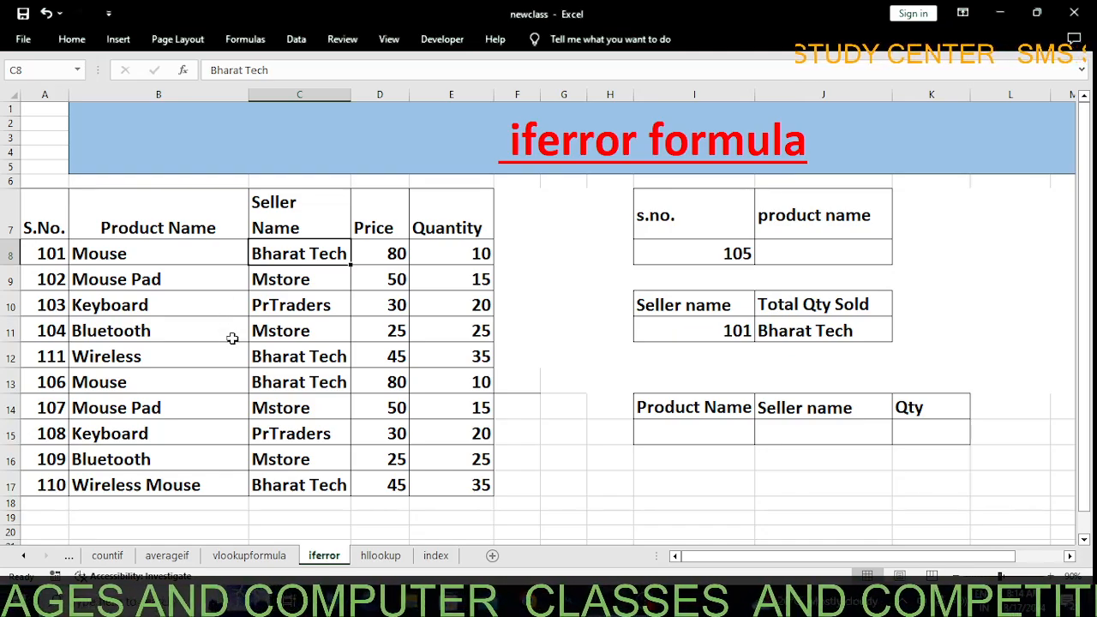
pyautogui.click(797, 251)
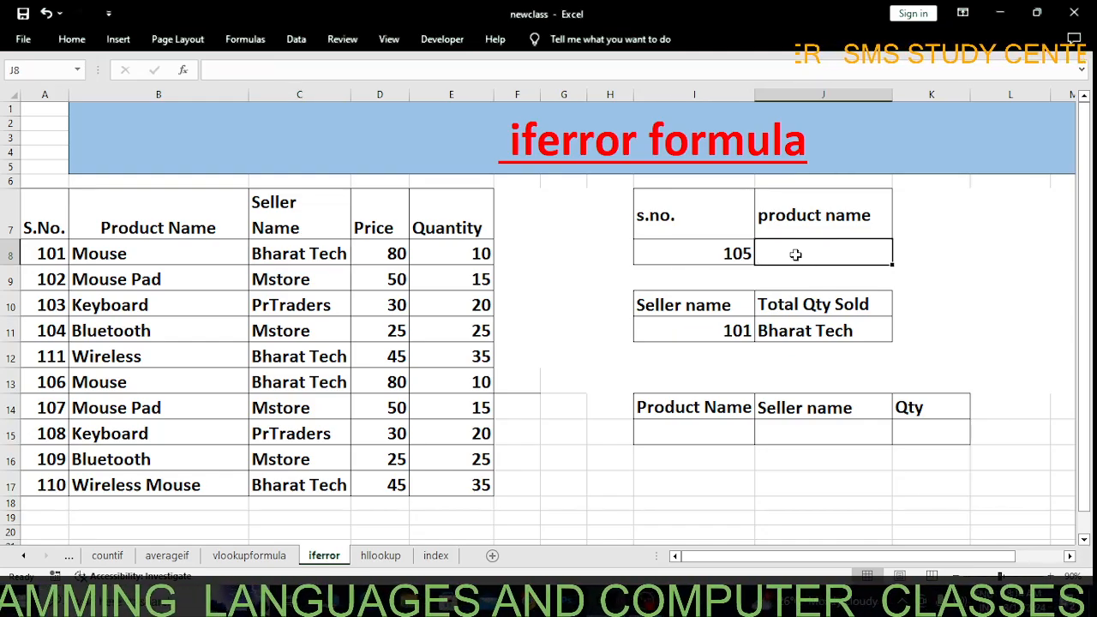
pyautogui.write('=if')
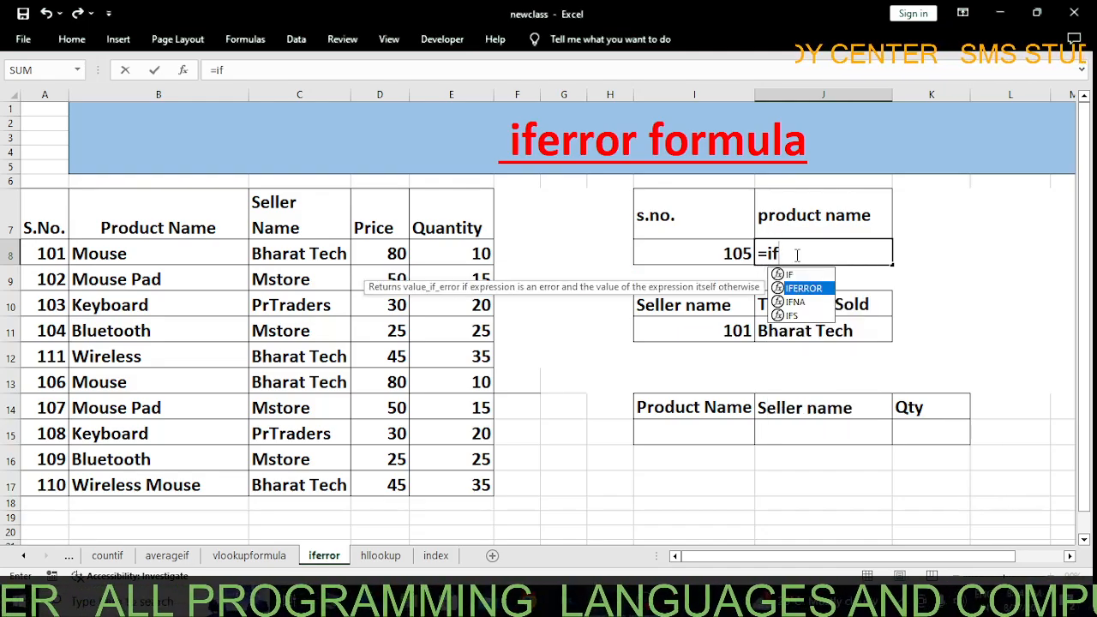
pyautogui.press('Tab')
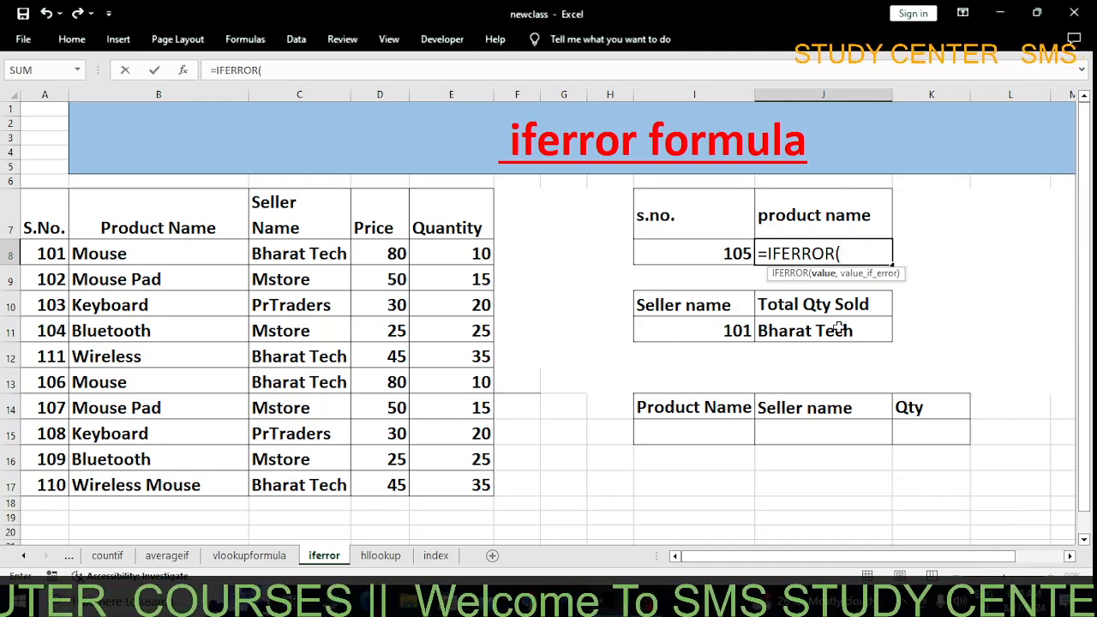
pyautogui.write('VLOOKUP(I8,A7:E17,2,0)')
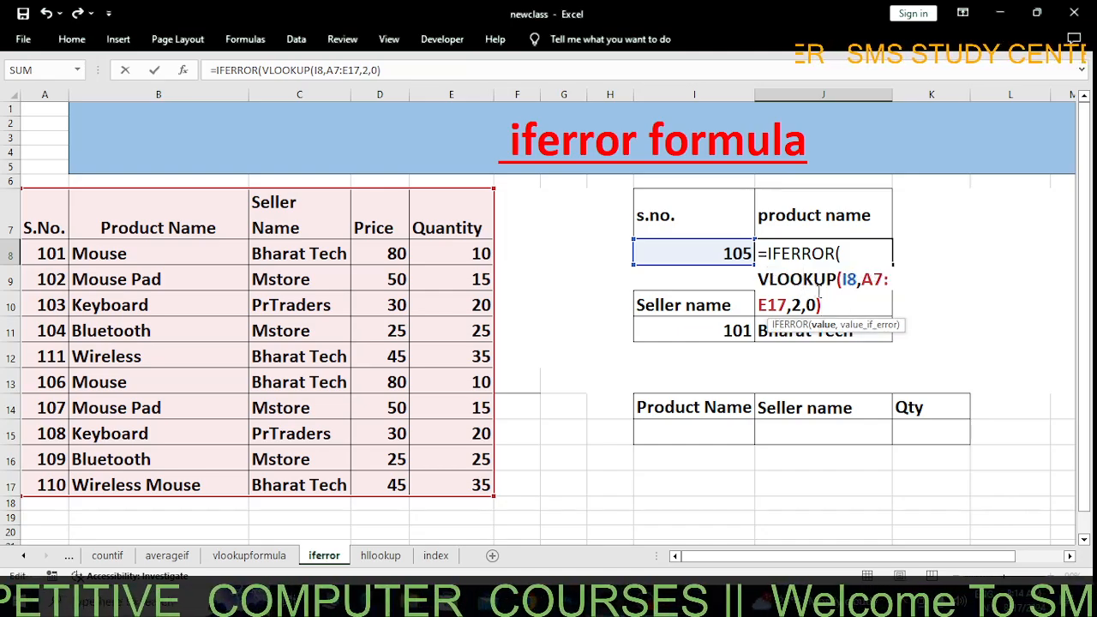
pyautogui.click(854, 281)
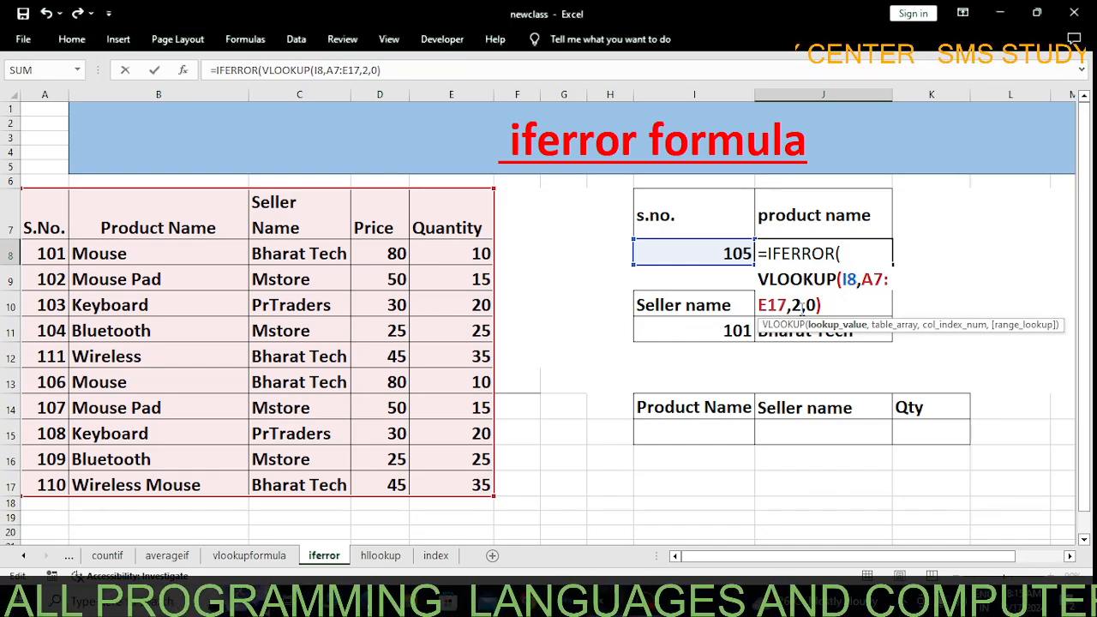
pyautogui.click(816, 306)
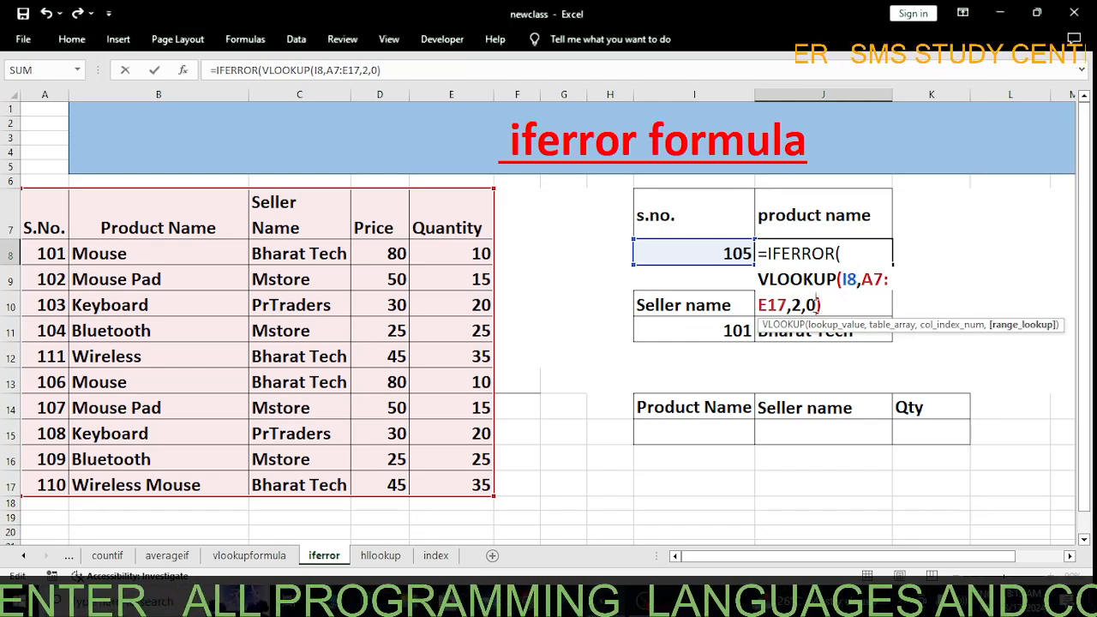
pyautogui.click(831, 307)
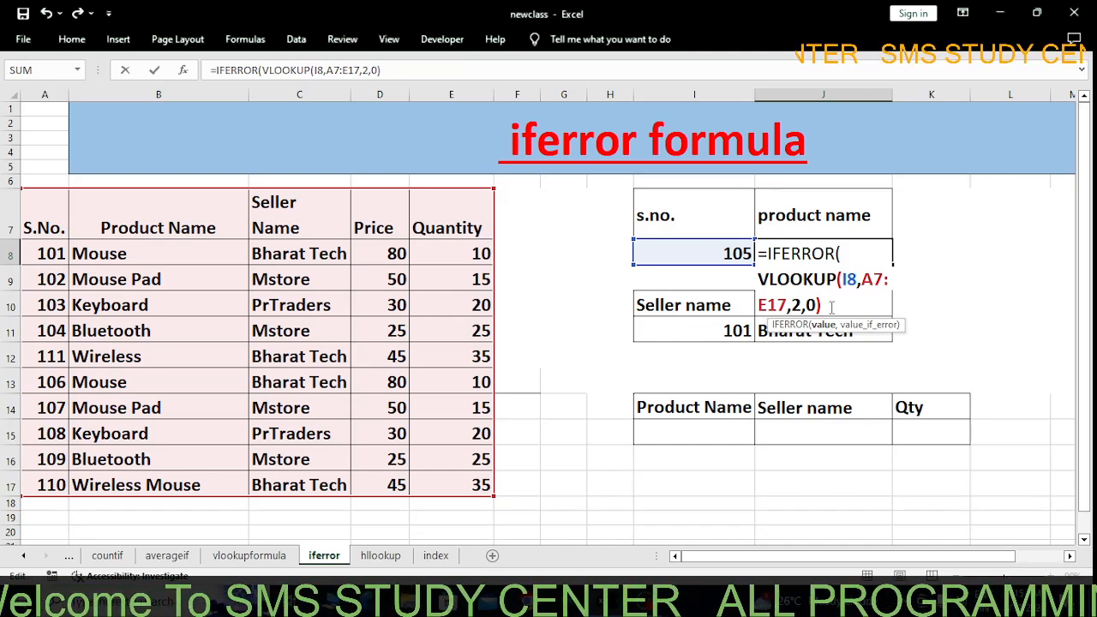
# Complete the IFERROR formula in J8 with "data not found" as the error value
pyautogui.write(',')
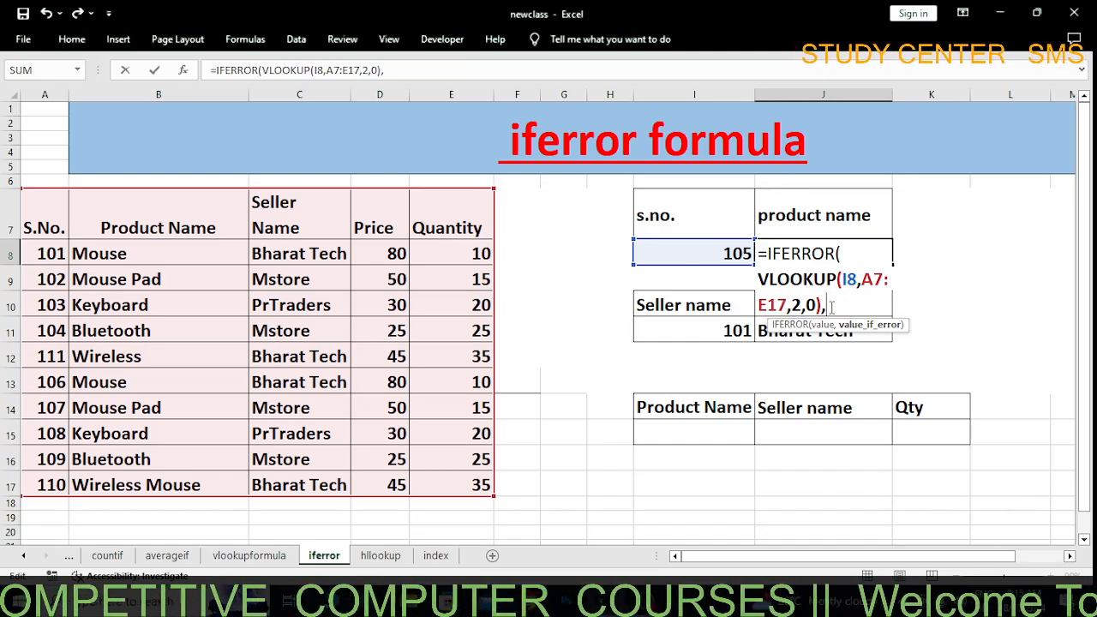
pyautogui.write('"')
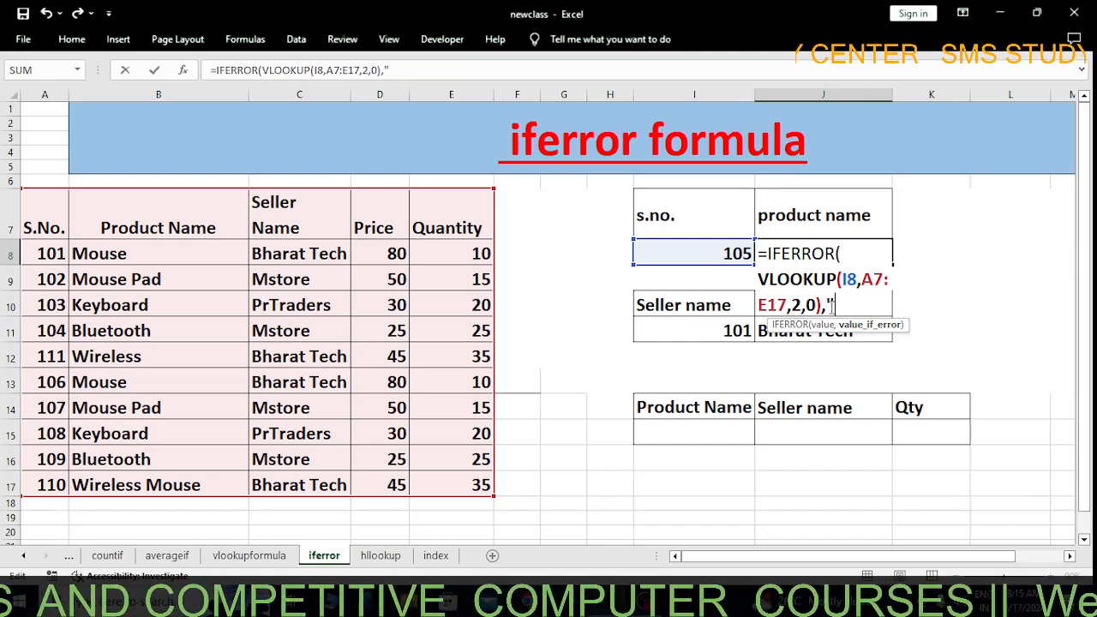
pyautogui.write('dat')
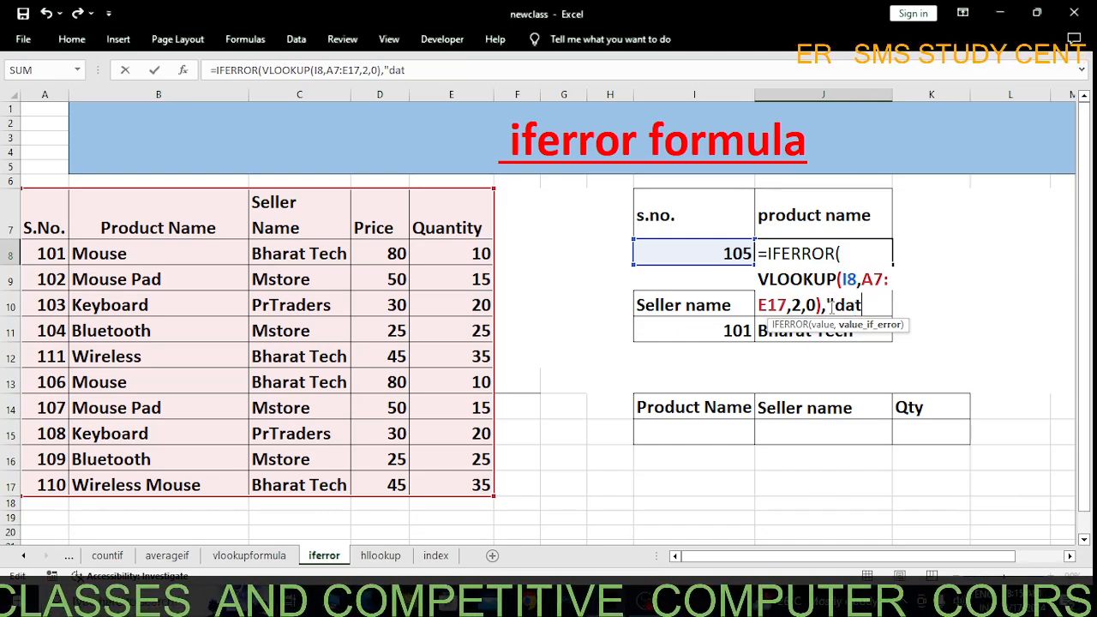
pyautogui.write('a n')
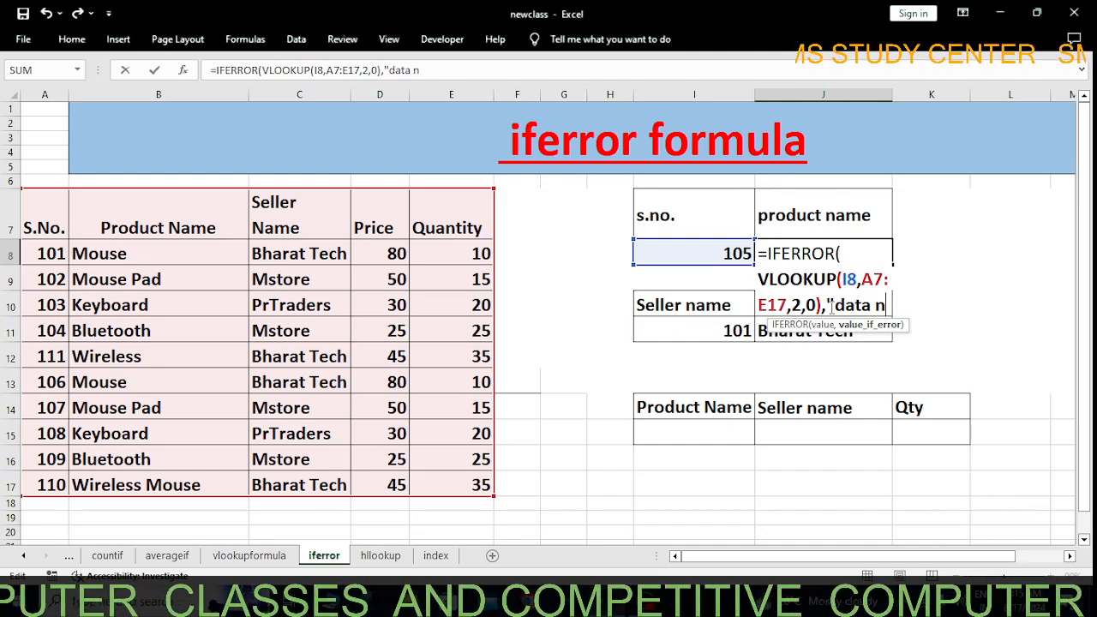
pyautogui.write('ot fou')
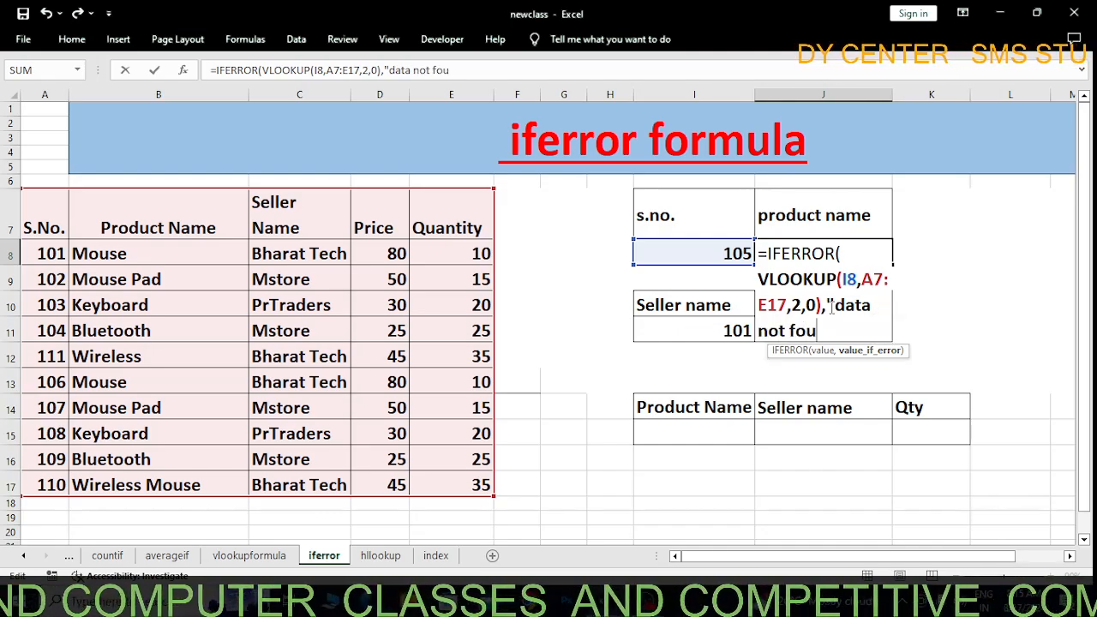
pyautogui.write('nd')
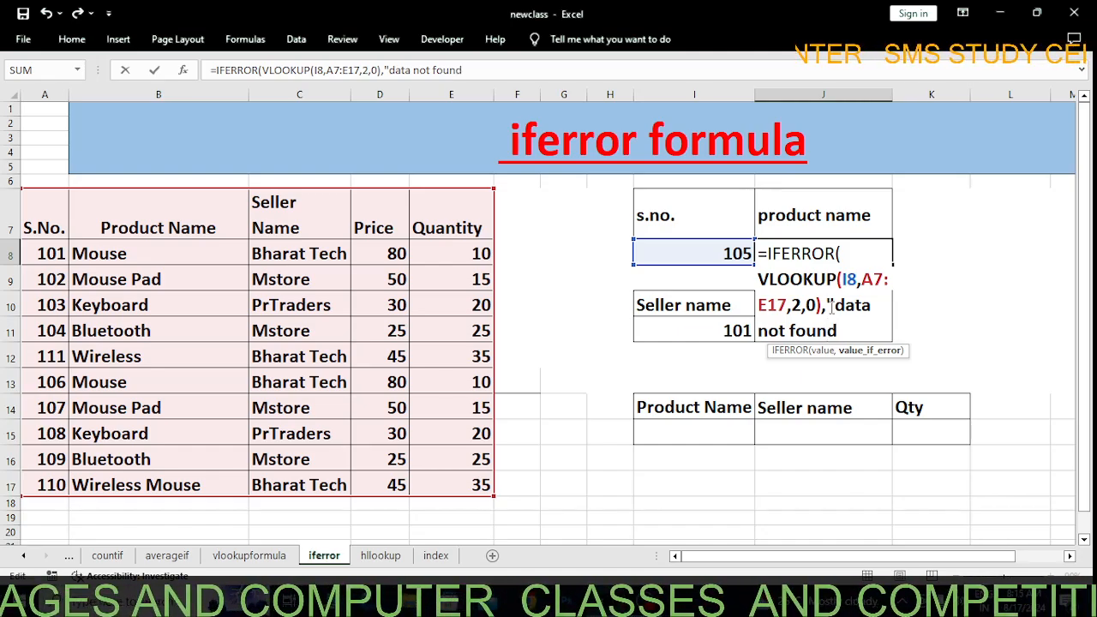
pyautogui.write('")')
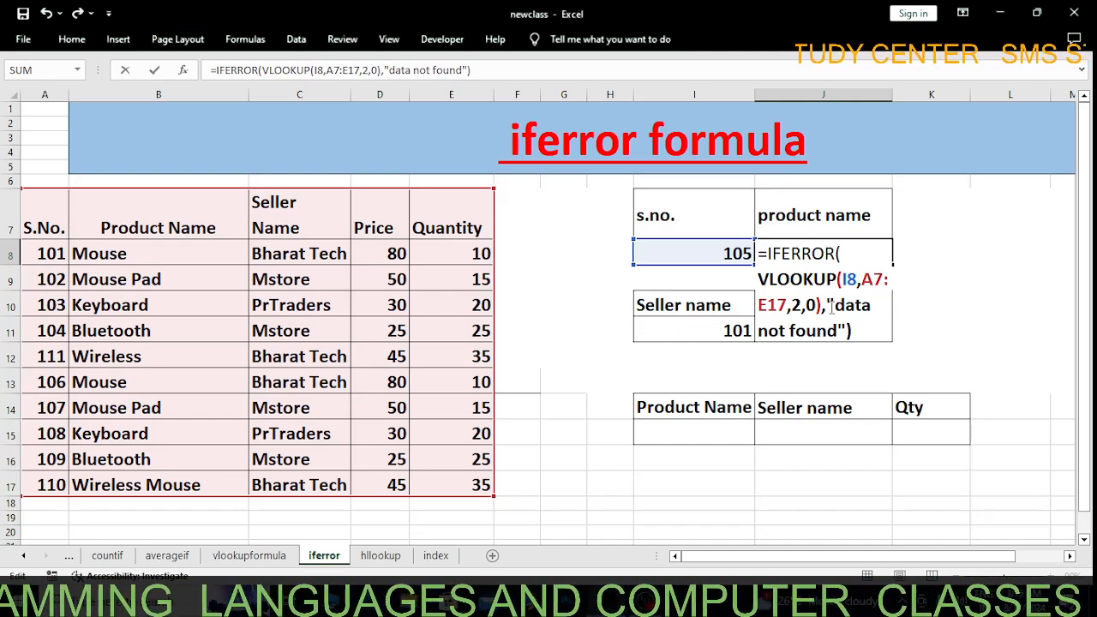
pyautogui.press('Return')
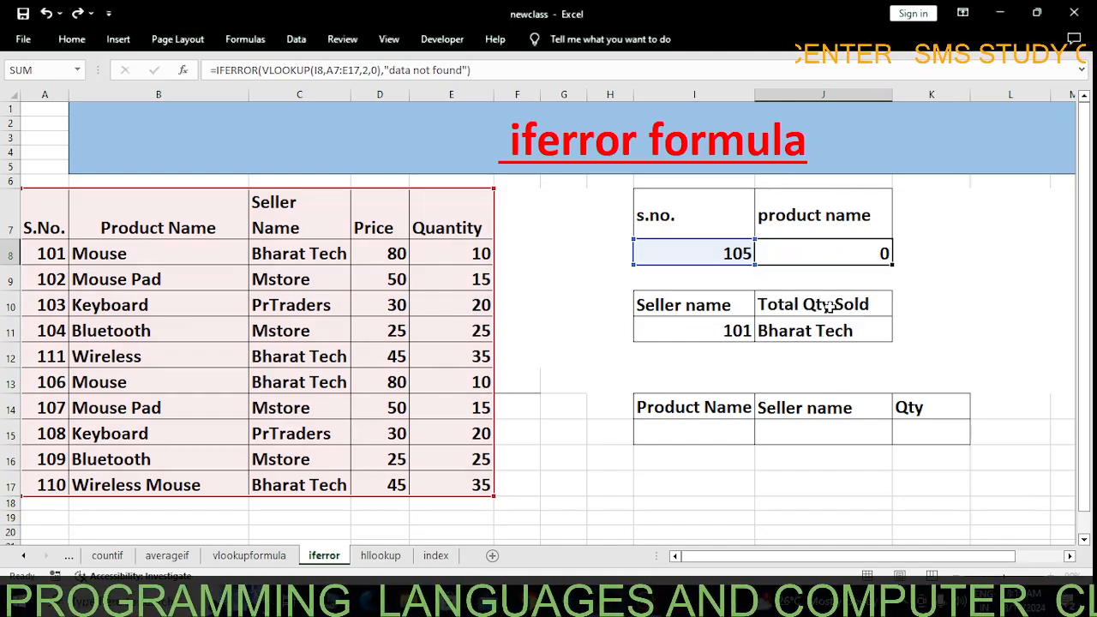
pyautogui.click(804, 258)
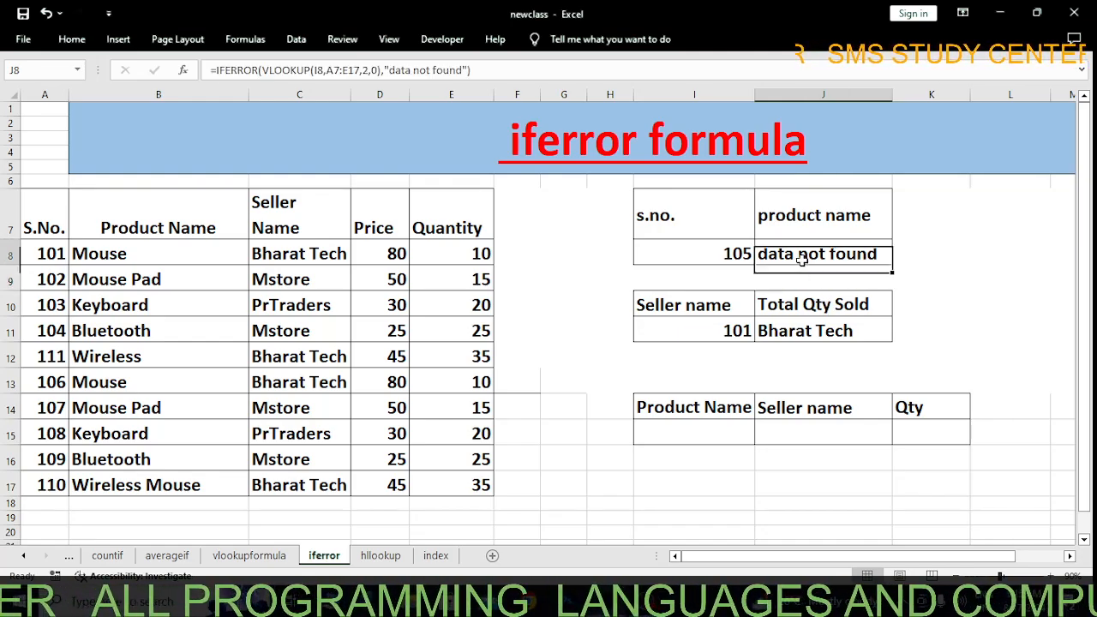
# Change the Wireless row's serial number in A12 to 105 and check the lookup result in J8
pyautogui.doubleClick(838, 260)
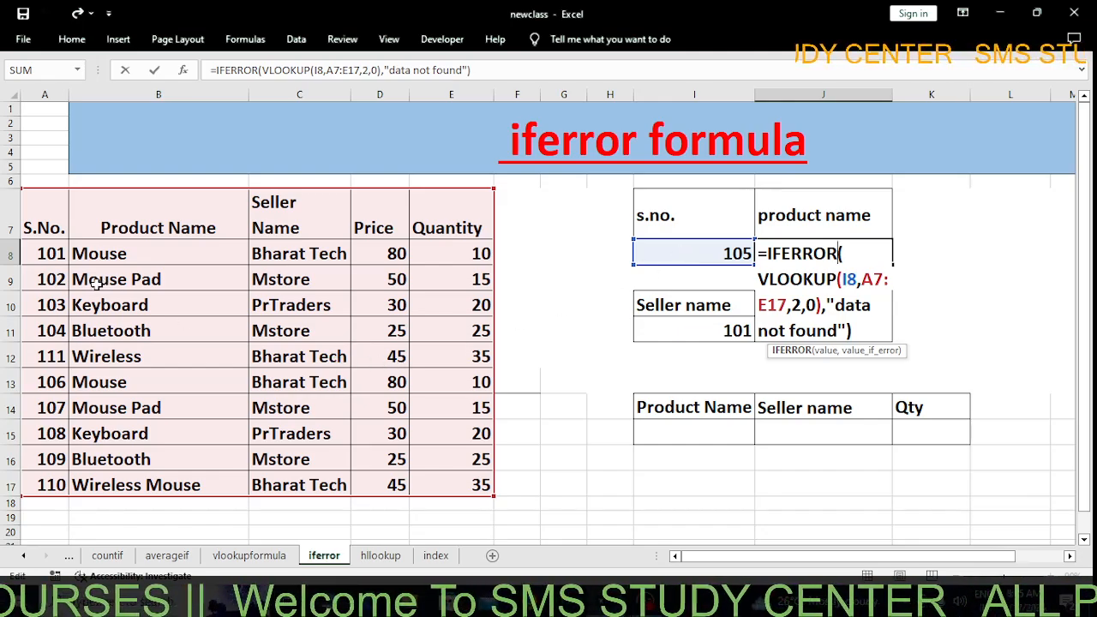
pyautogui.click(53, 362)
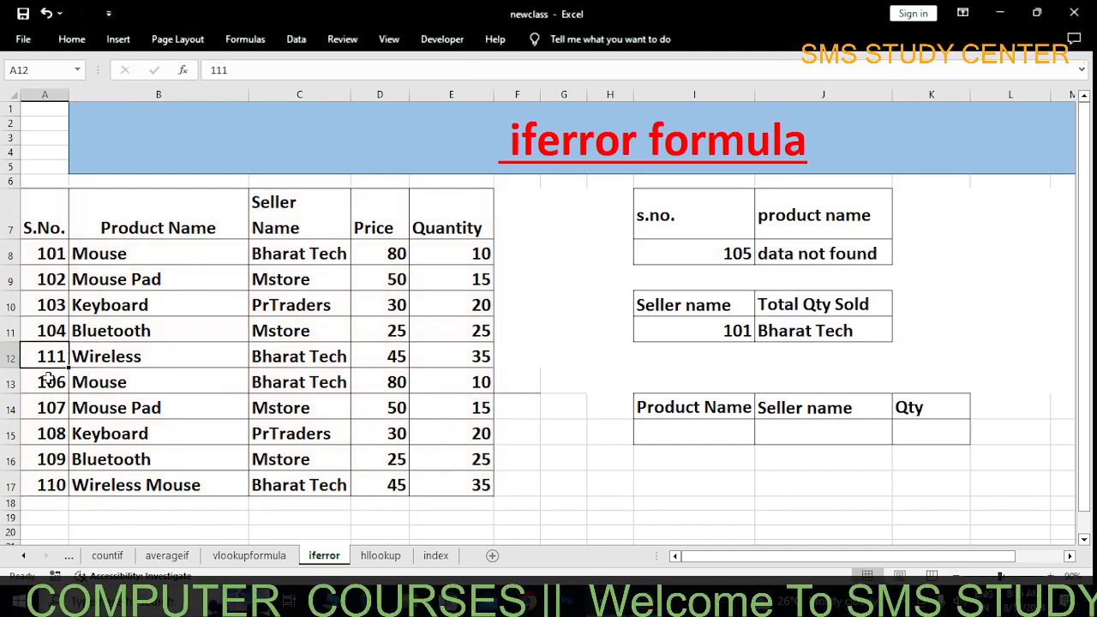
pyautogui.write('5')
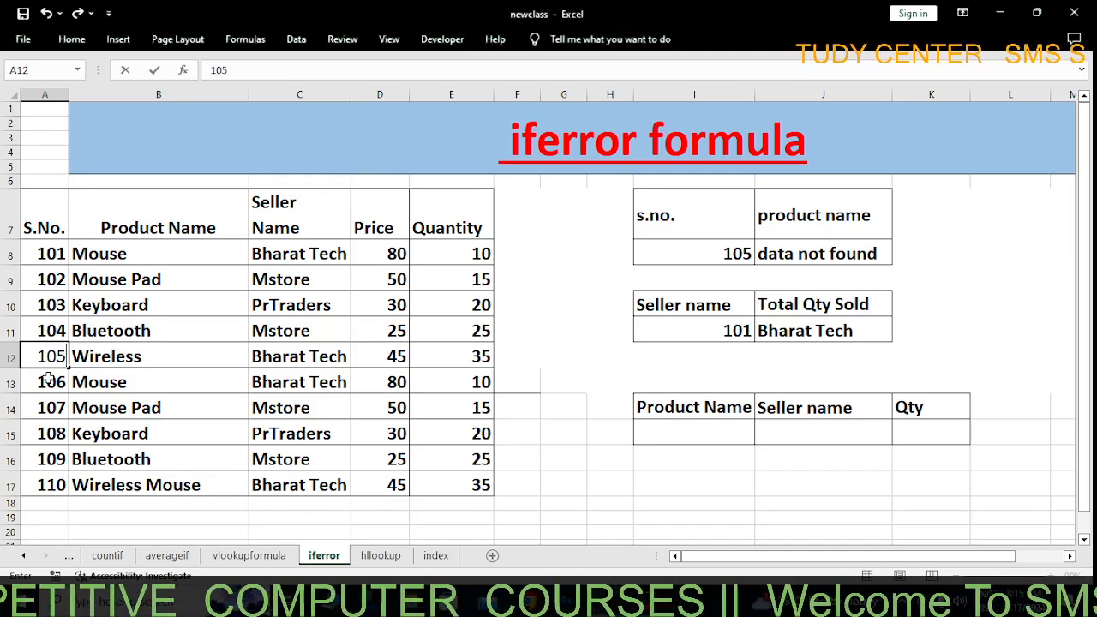
pyautogui.press('Return')
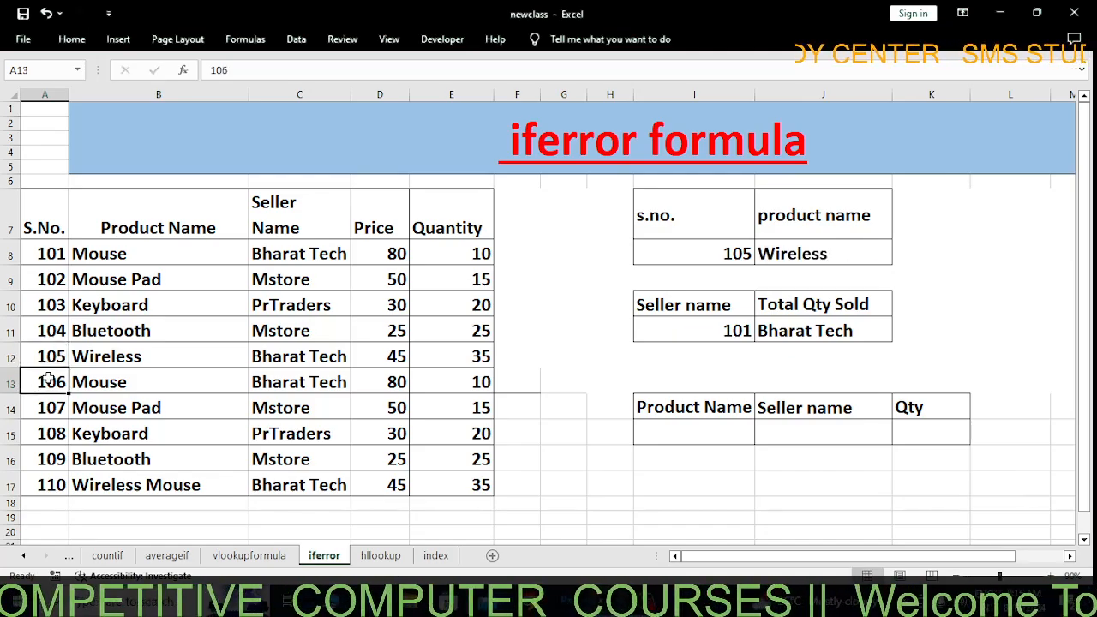
pyautogui.click(801, 254)
pyautogui.click(725, 259)
pyautogui.click(811, 259)
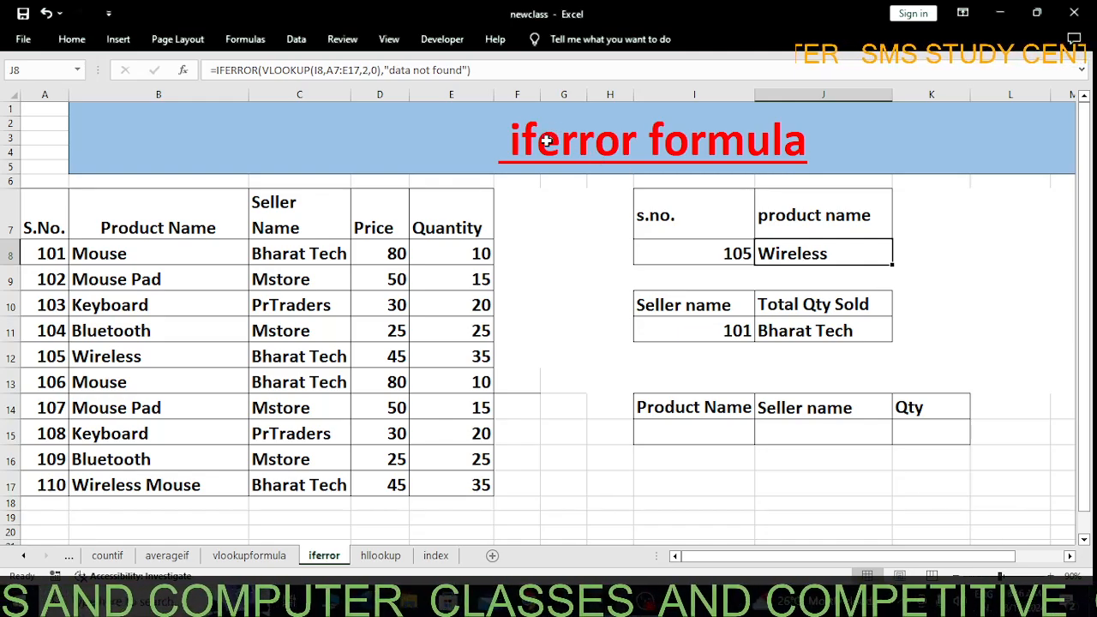
pyautogui.click(53, 360)
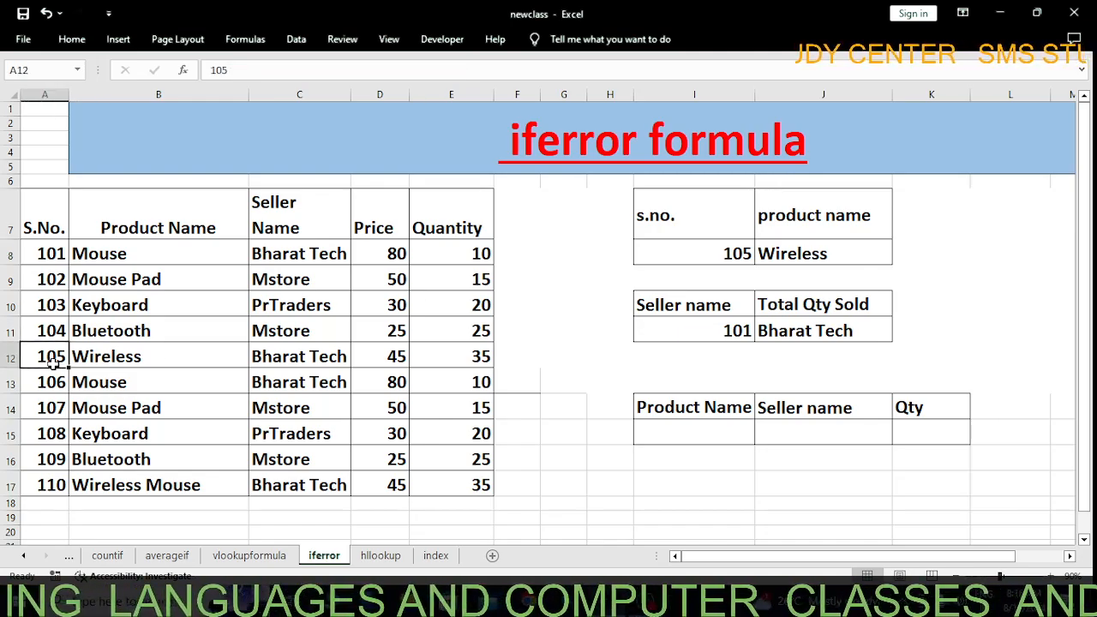
pyautogui.write('11')
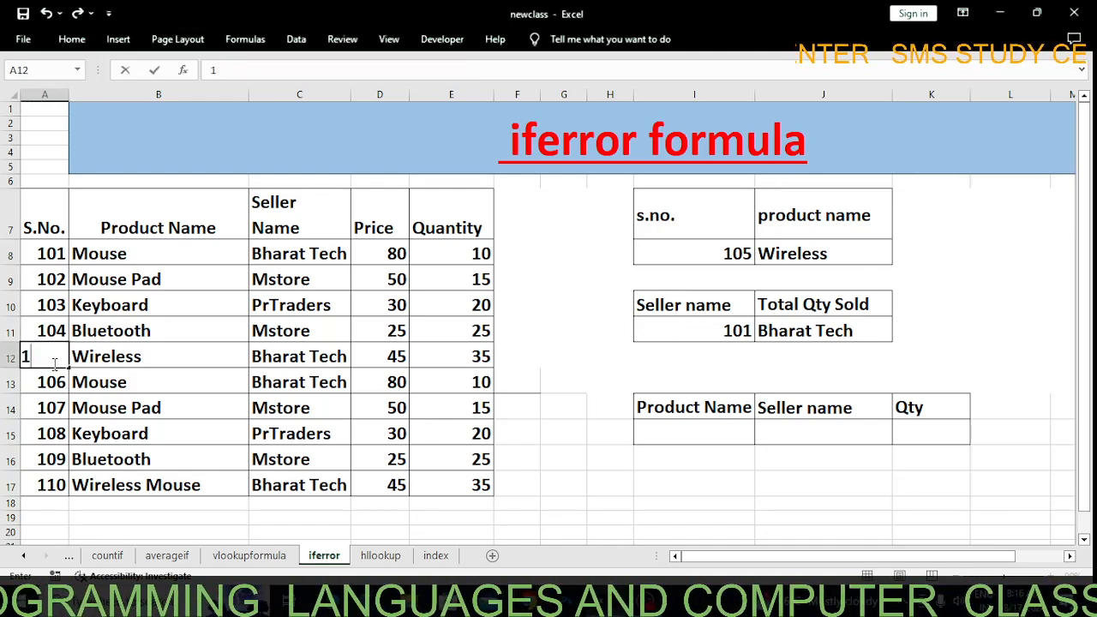
pyautogui.press('BackSpace')
pyautogui.press('BackSpace')
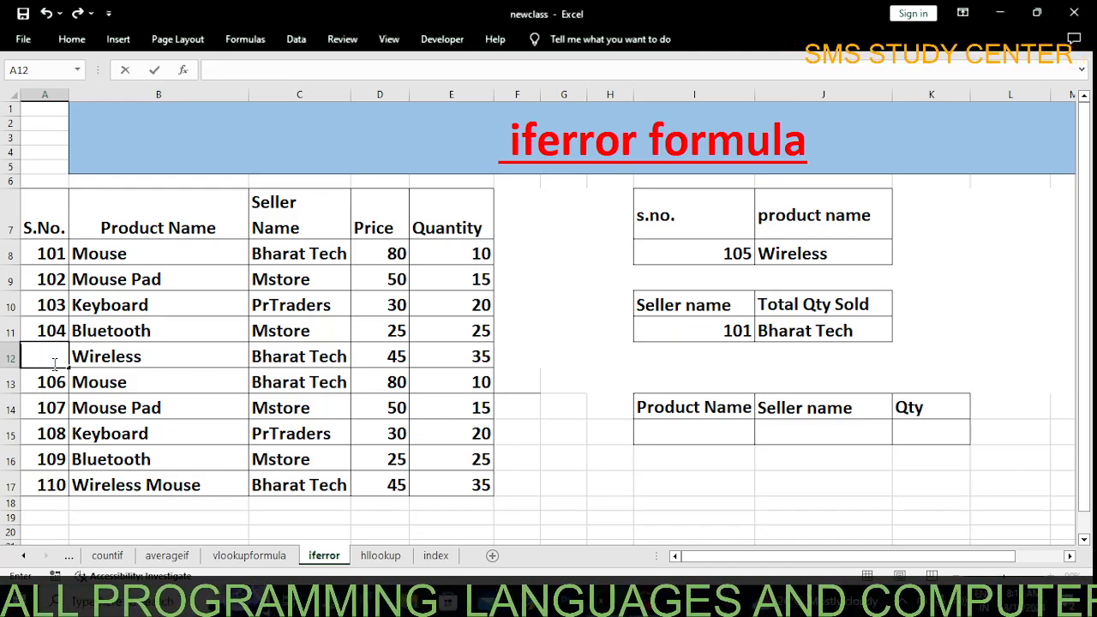
pyautogui.write('105')
pyautogui.press('Return')
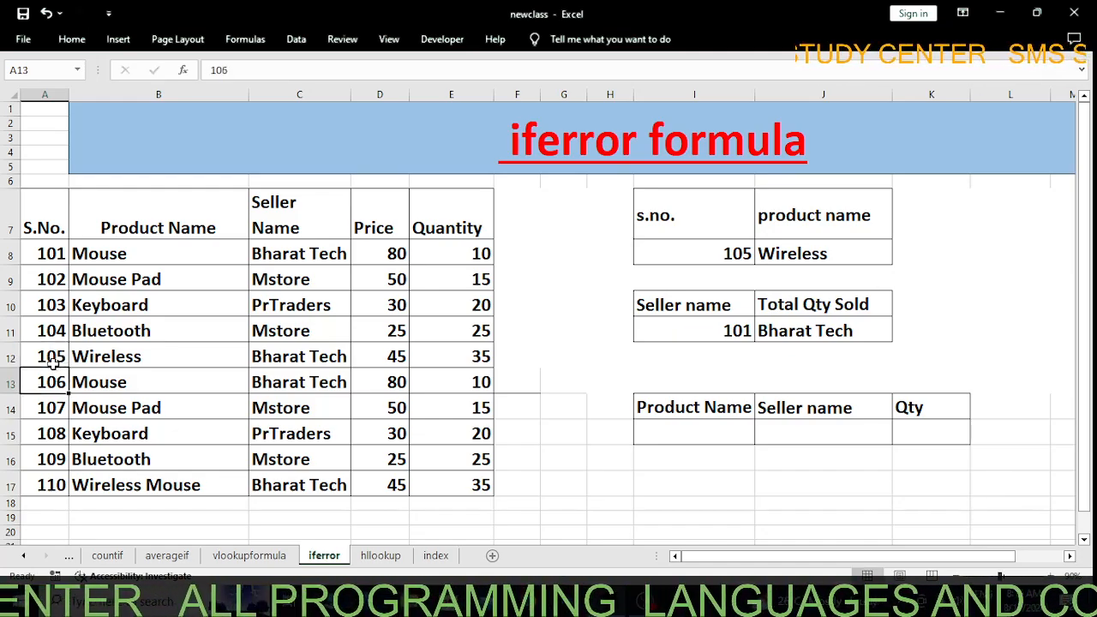
# Test the product name lookup by entering 112 and 104 in turn as the s.no. in I8
pyautogui.click(726, 252)
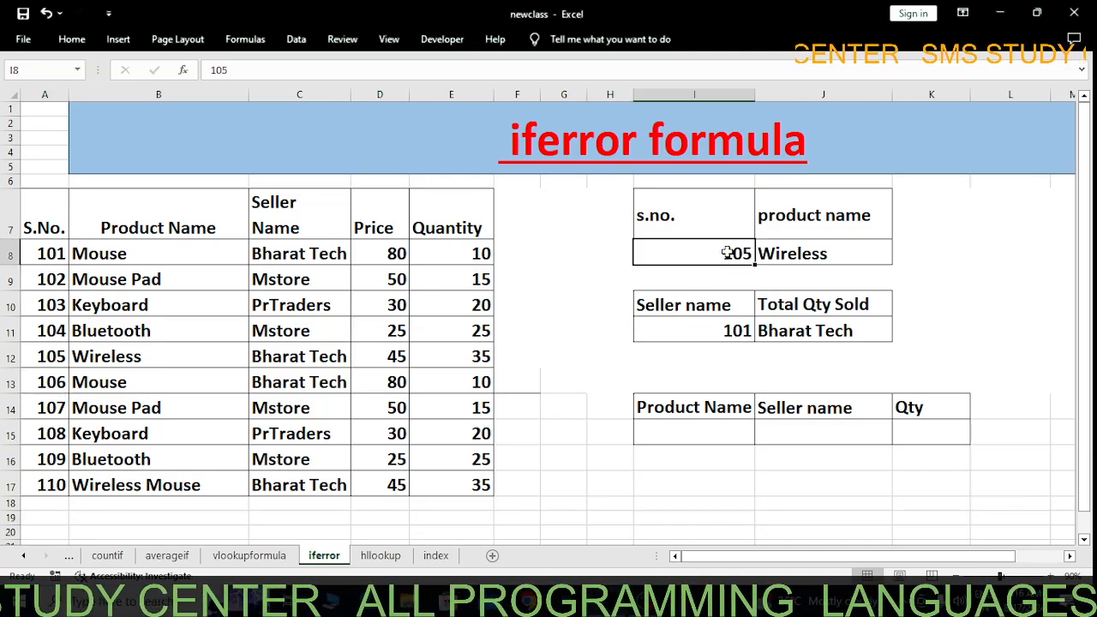
pyautogui.write('112')
pyautogui.press('Return')
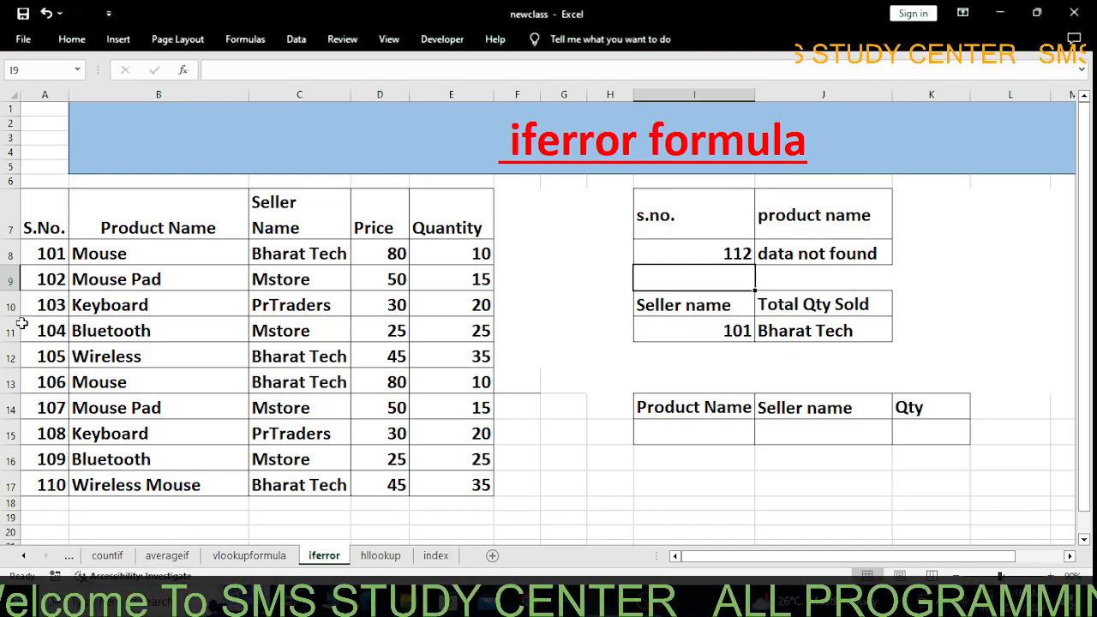
pyautogui.click(813, 250)
pyautogui.click(734, 253)
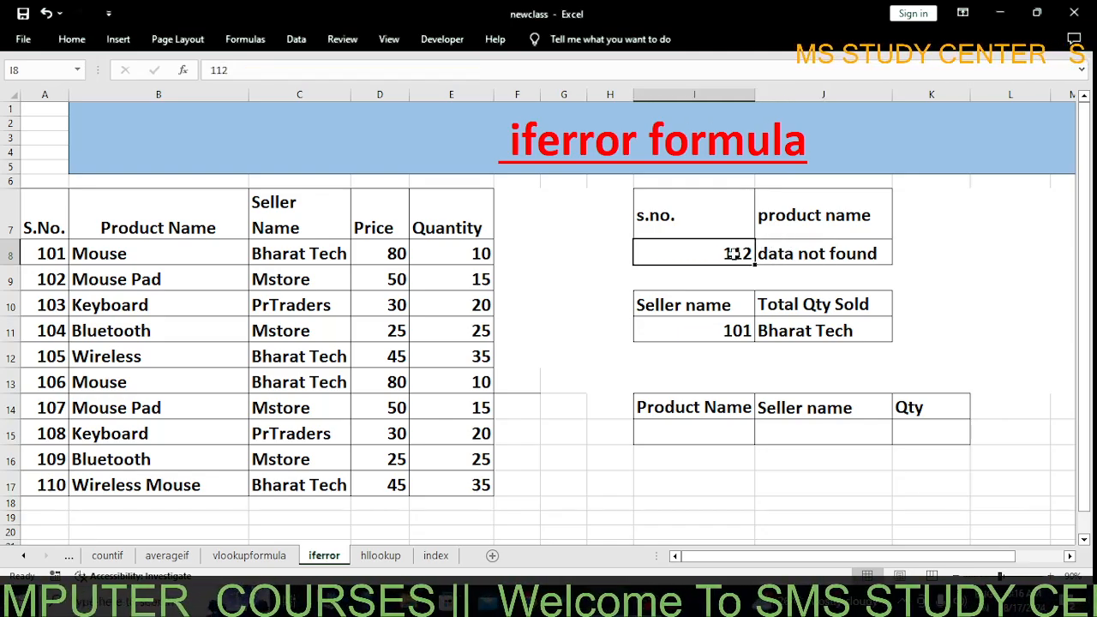
pyautogui.write('104')
pyautogui.press('Return')
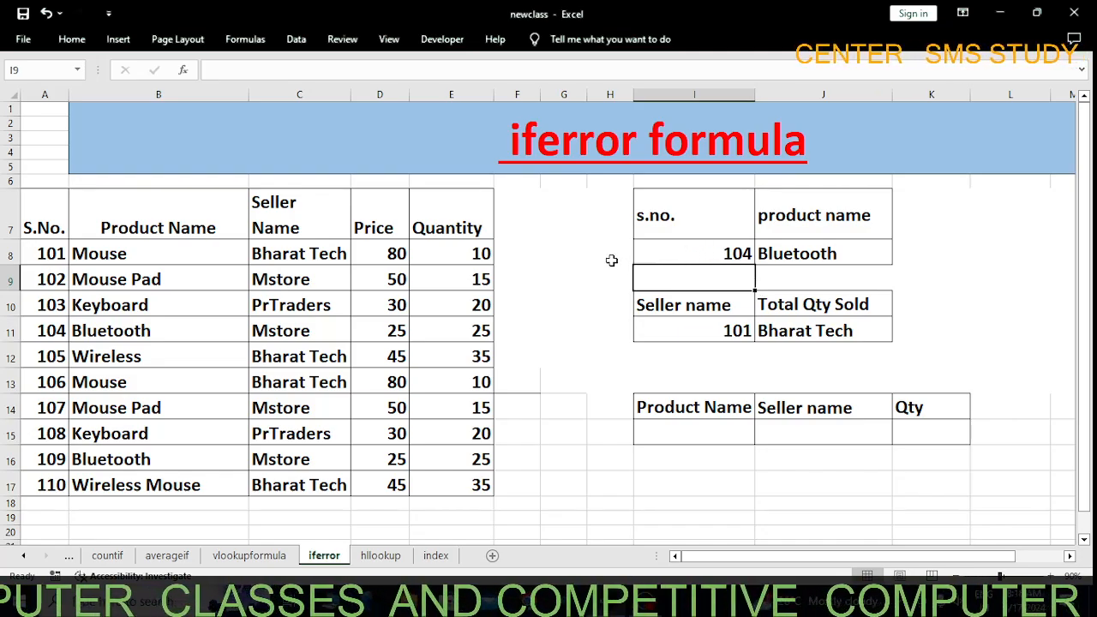
# Set the lookup s.no. in I8 to 113 and inspect the product name cell J8
pyautogui.click(715, 248)
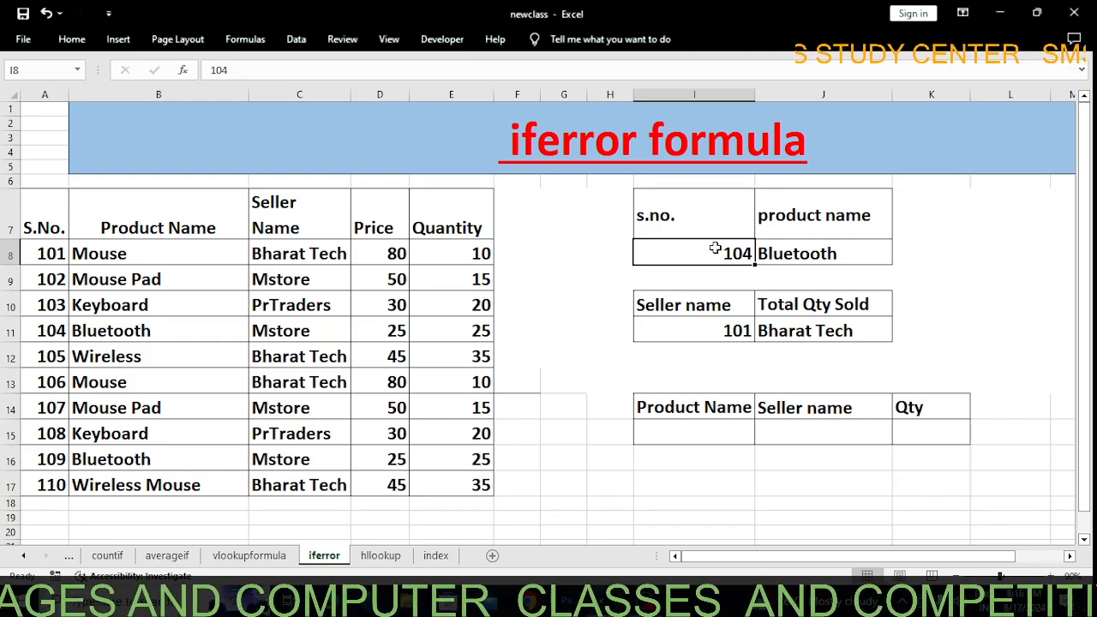
pyautogui.write('113')
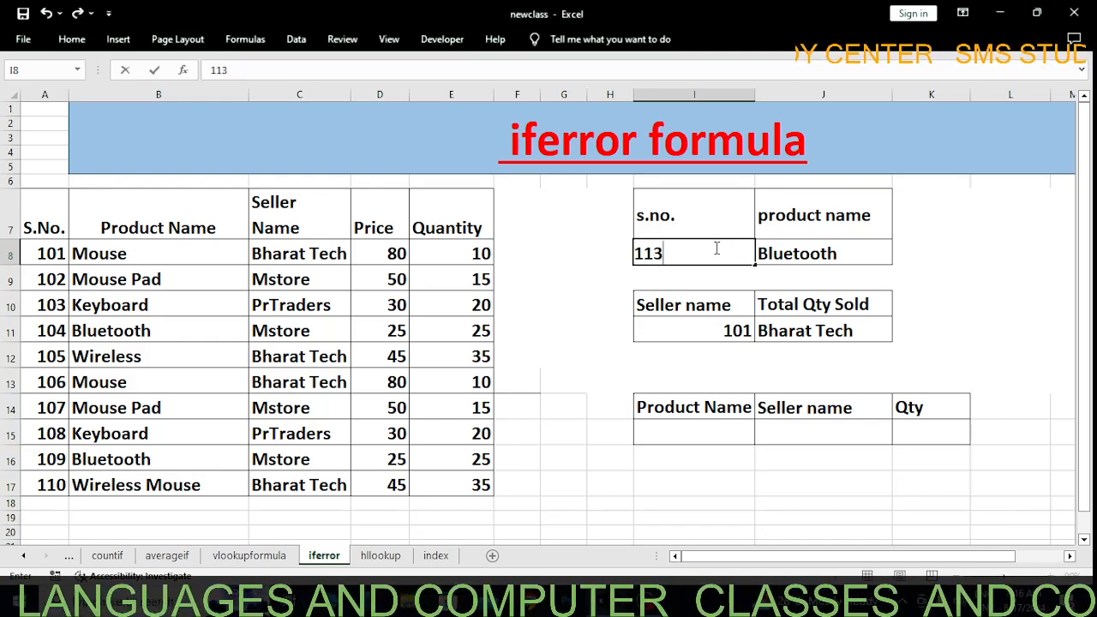
pyautogui.press('Return')
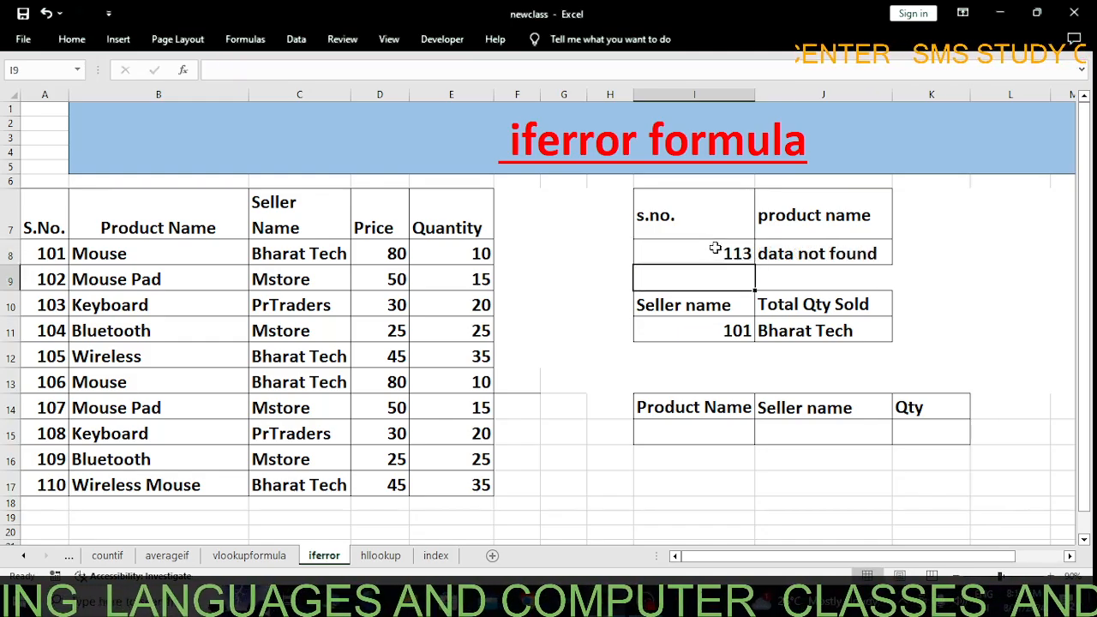
pyautogui.click(854, 251)
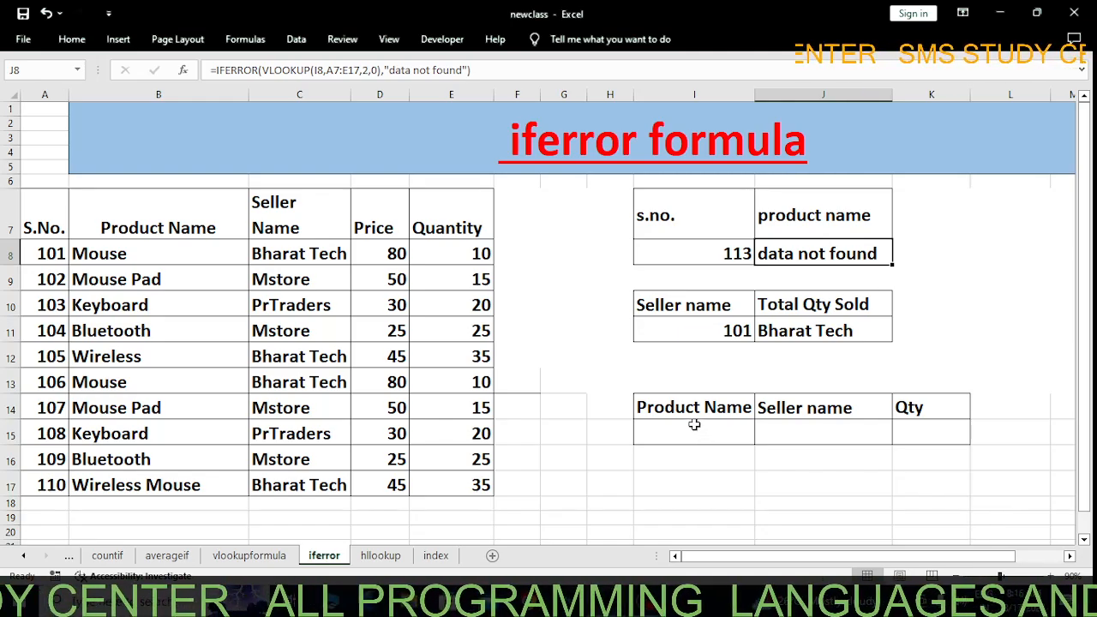
# Switch to the hllookup worksheet
pyautogui.click(380, 555)
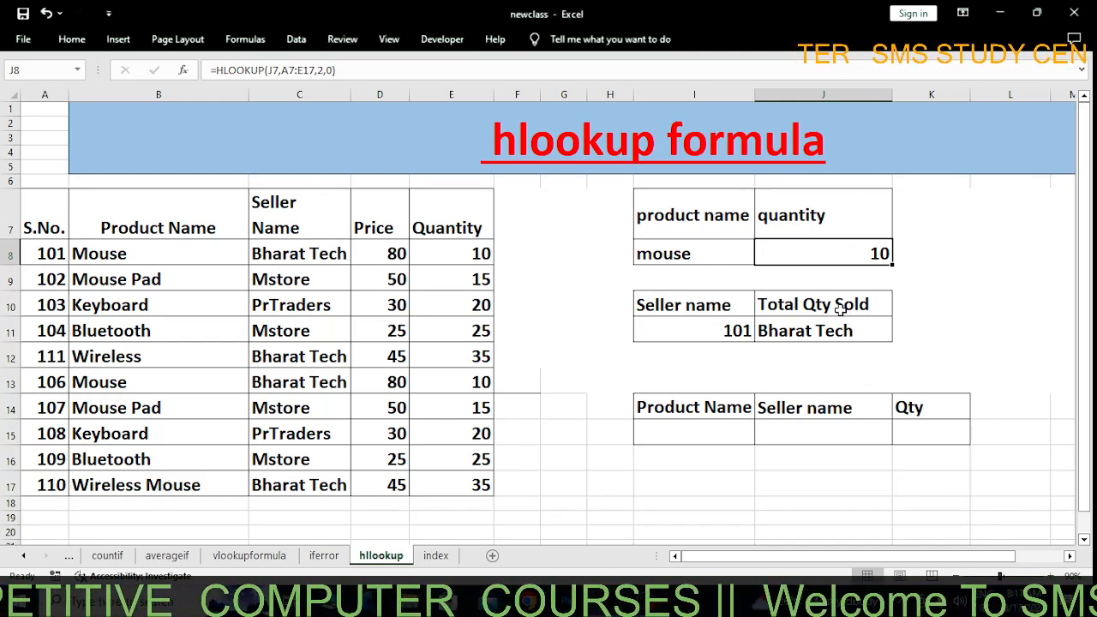
# Clear the existing formula from J8 and review the product name and quantity lookup cells around it
pyautogui.press('Delete')
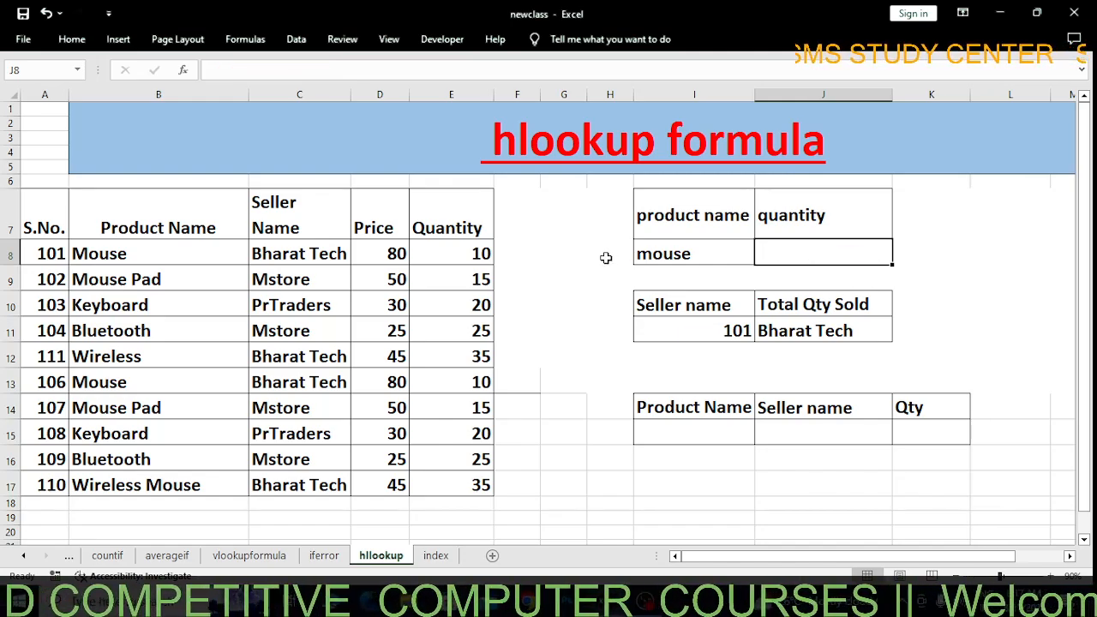
pyautogui.click(698, 214)
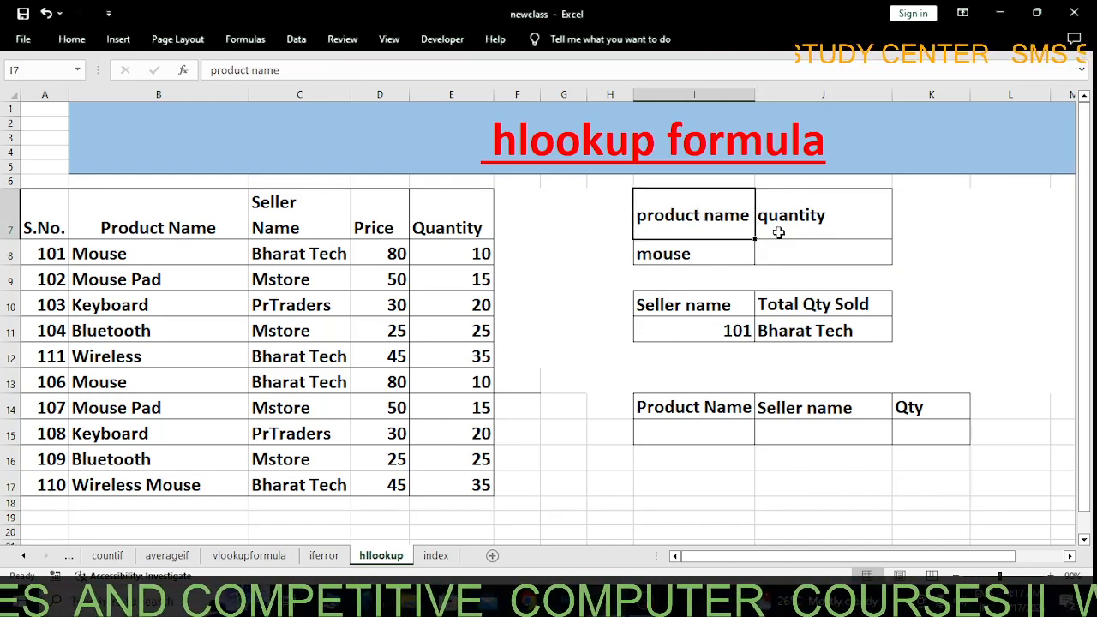
pyautogui.click(823, 216)
pyautogui.click(696, 245)
# Start an HLOOKUP formula in J8 with the header cell J7 as the lookup value
pyautogui.doubleClick(778, 259)
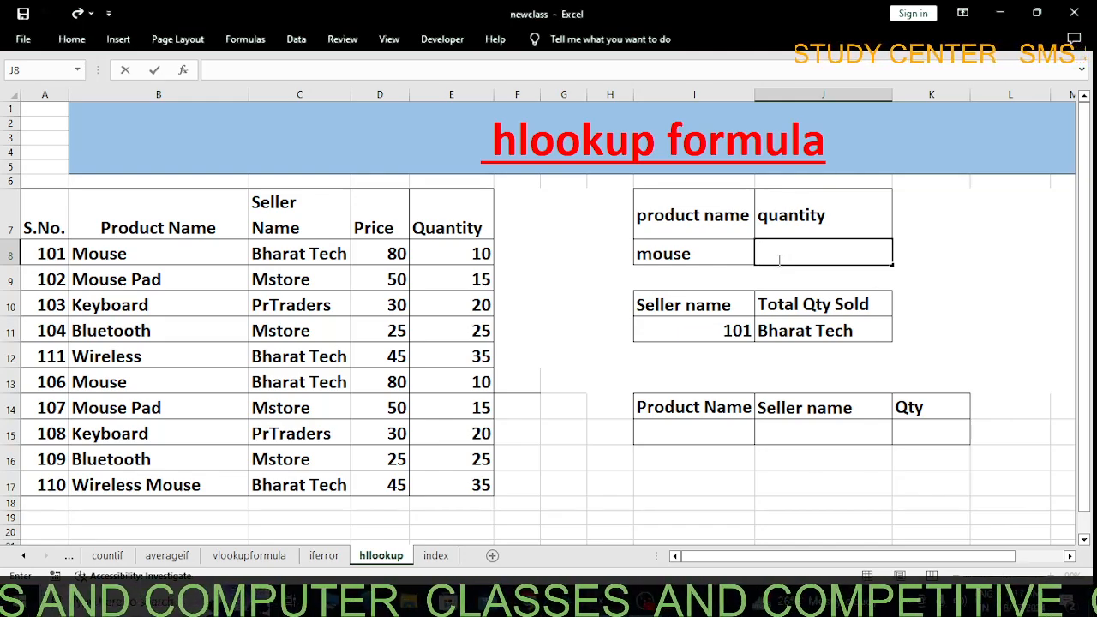
pyautogui.write('=')
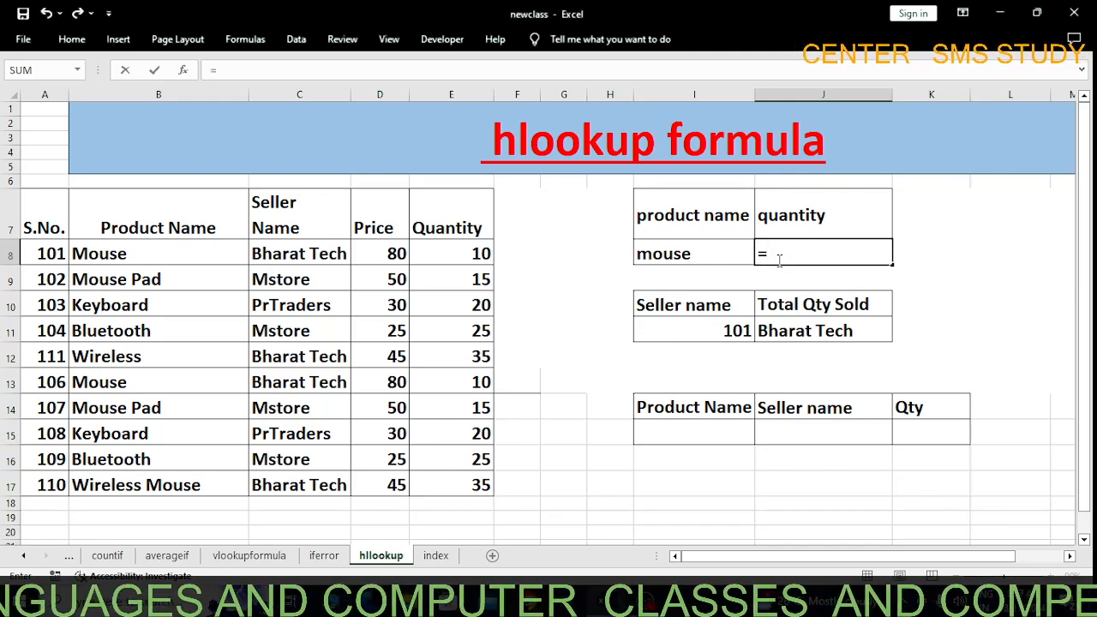
pyautogui.write('hloo')
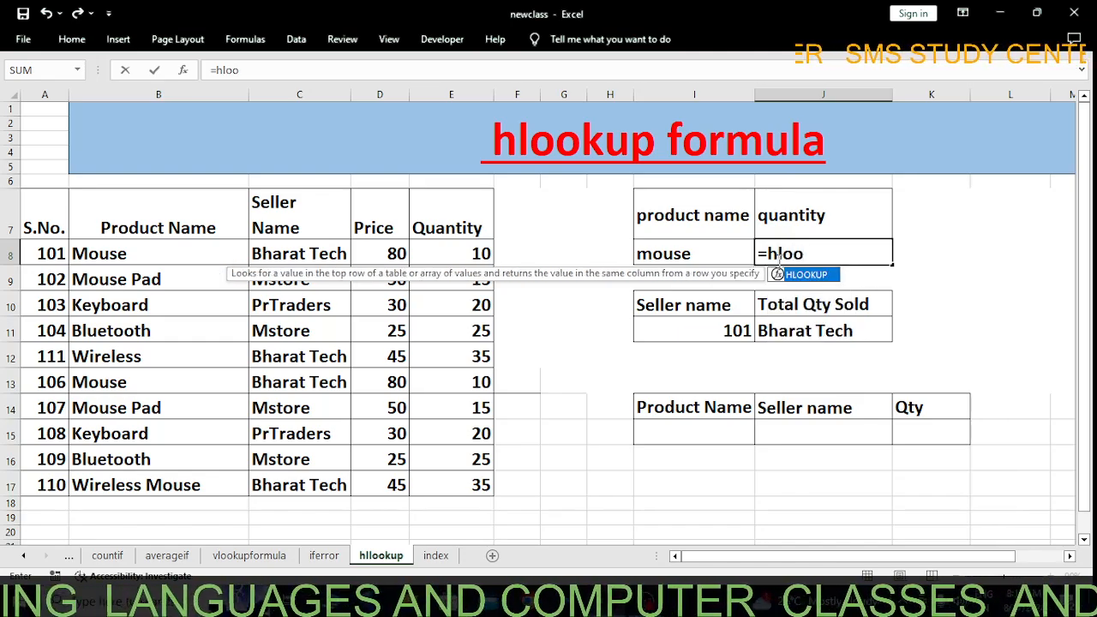
pyautogui.press('Tab')
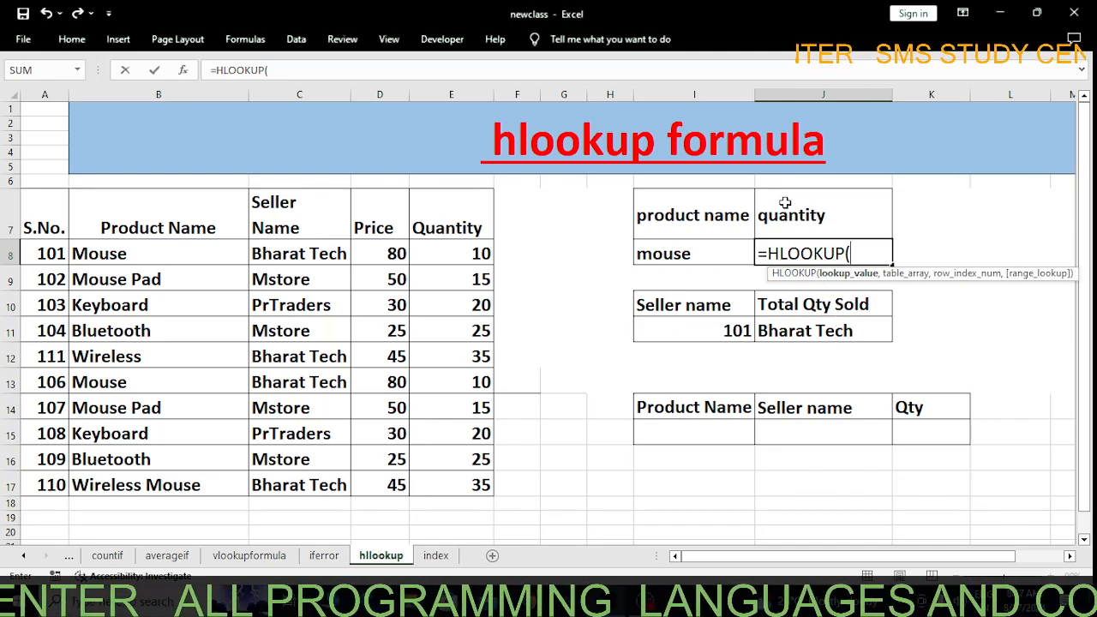
pyautogui.click(793, 219)
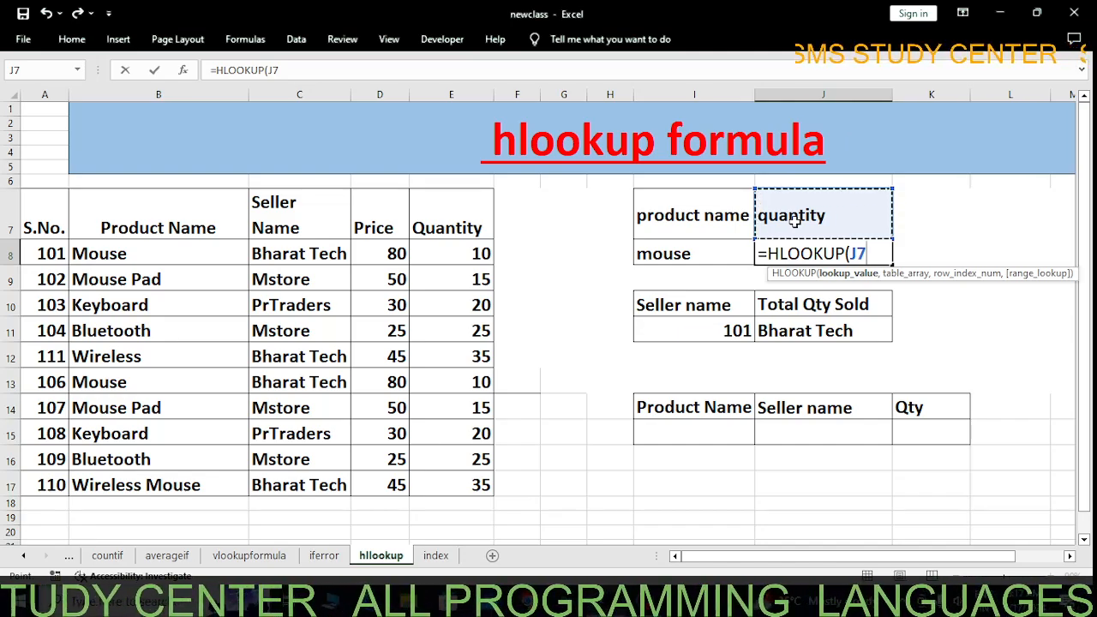
pyautogui.write(',')
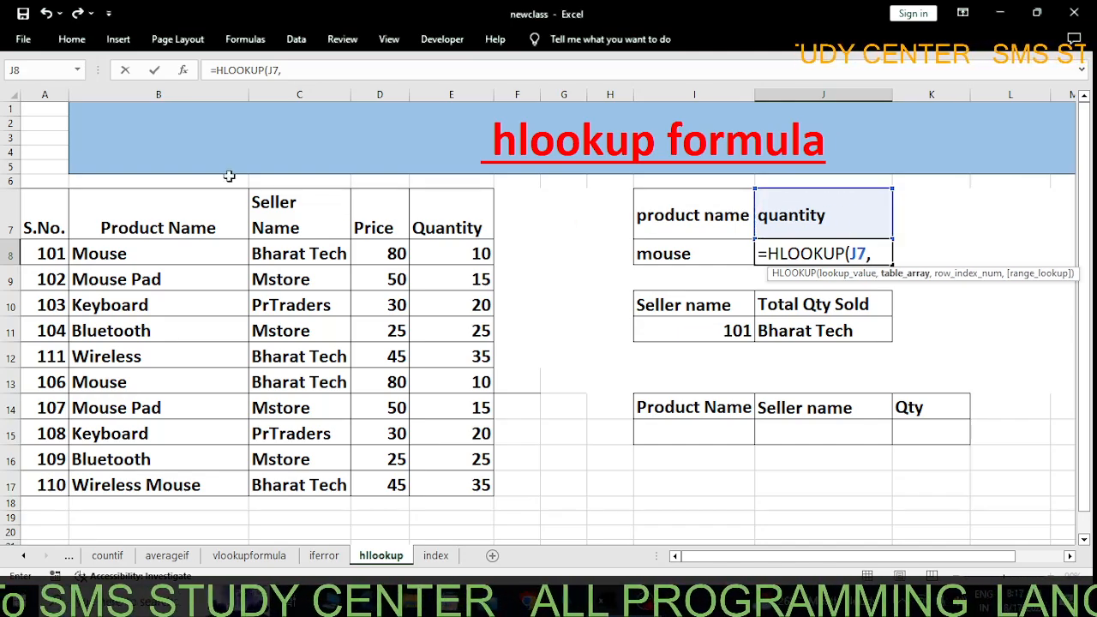
# Complete the J8 formula with table array A7:E17, row index 2 and 0 for an exact match
pyautogui.moveTo(41, 221); pyautogui.dragTo(485, 485)
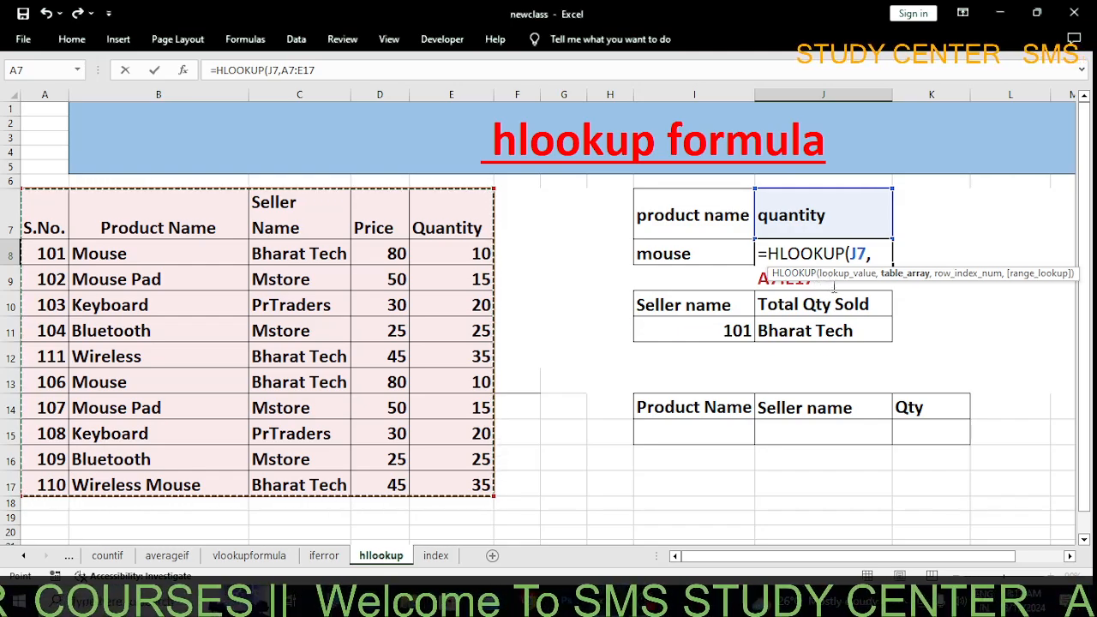
pyautogui.click(833, 287)
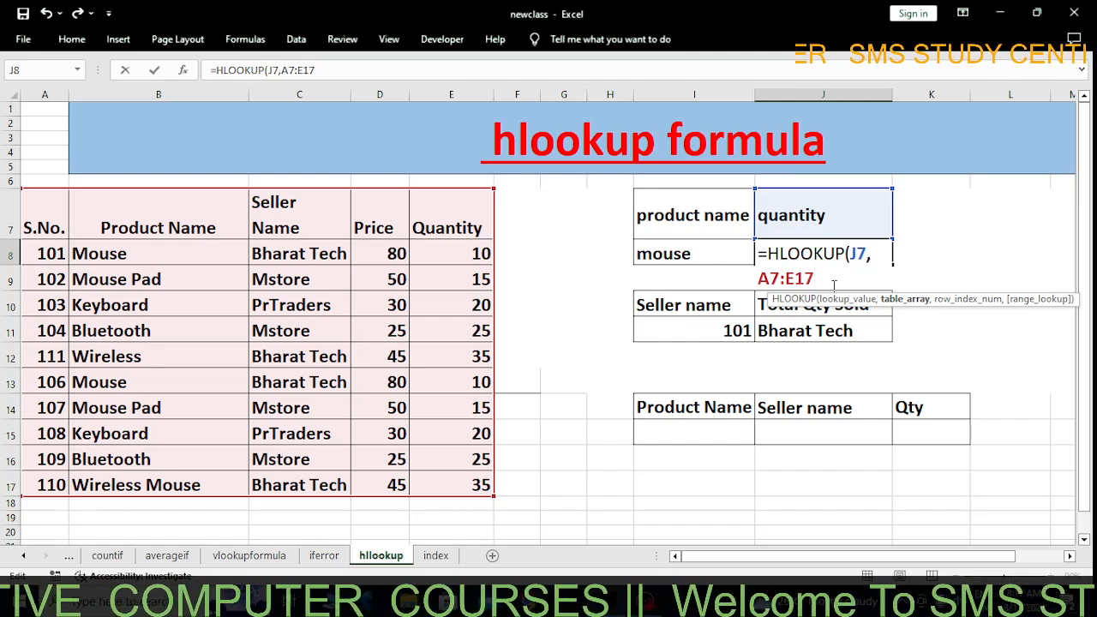
pyautogui.write(',')
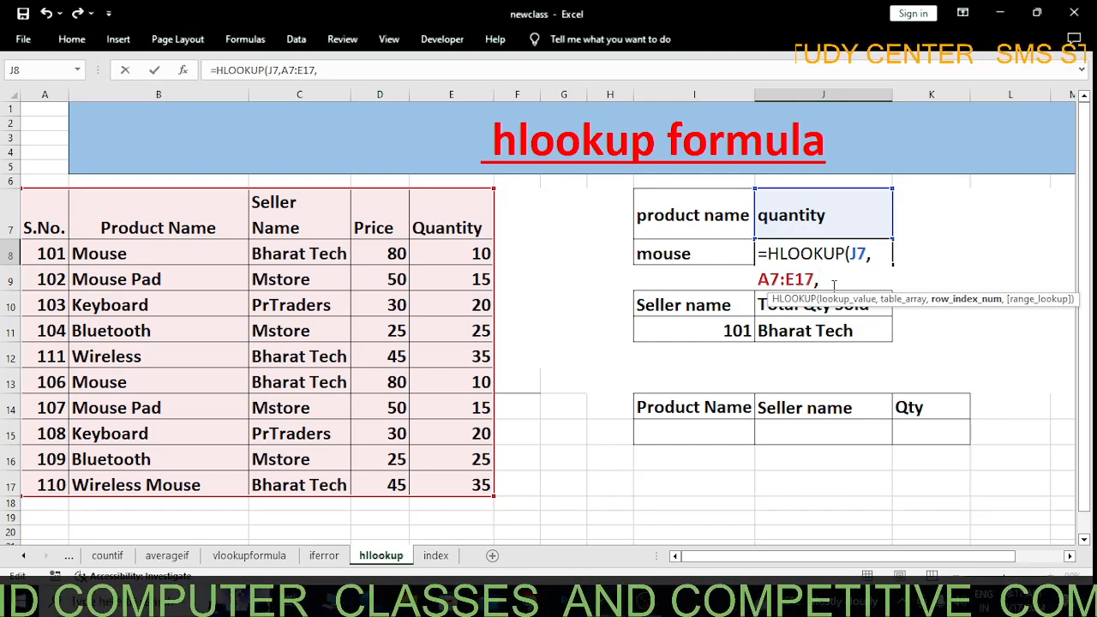
pyautogui.write('2')
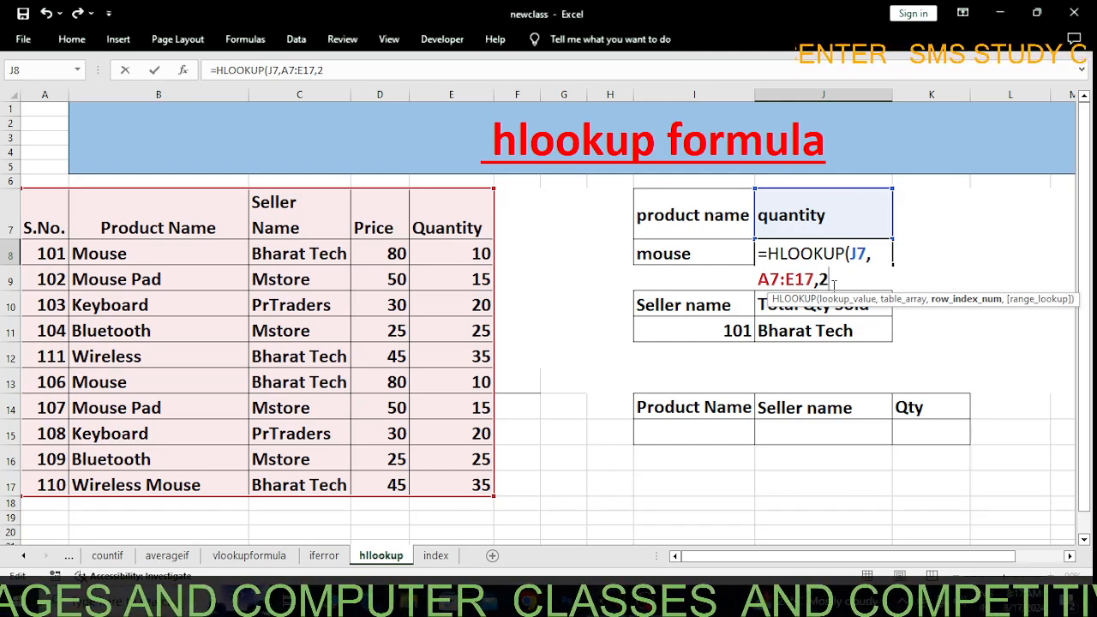
pyautogui.write(',')
pyautogui.write('0)')
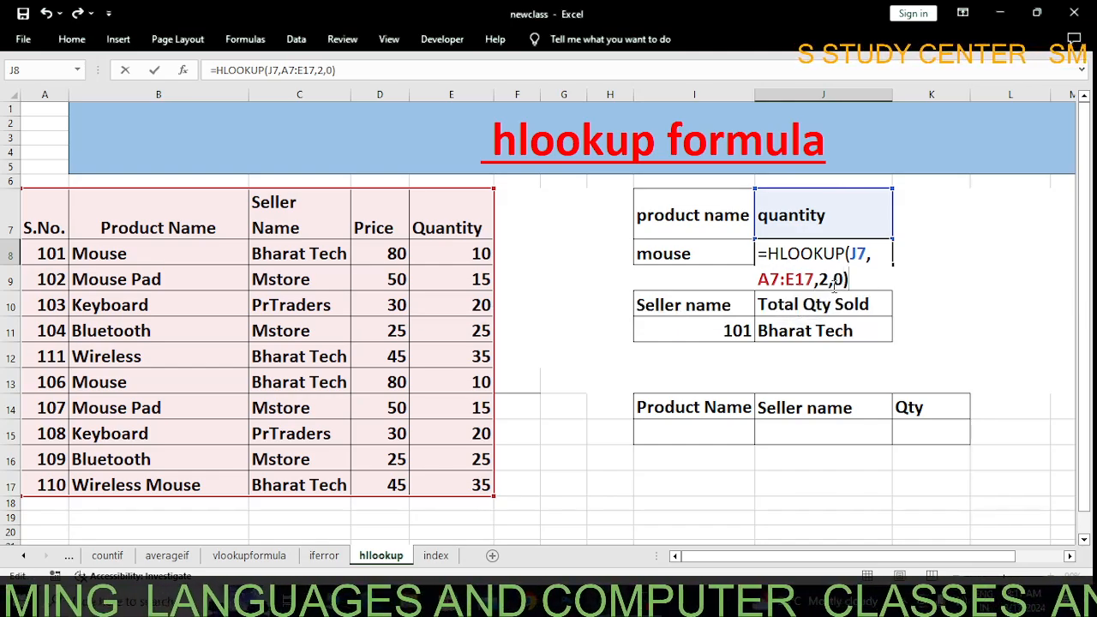
pyautogui.press('Return')
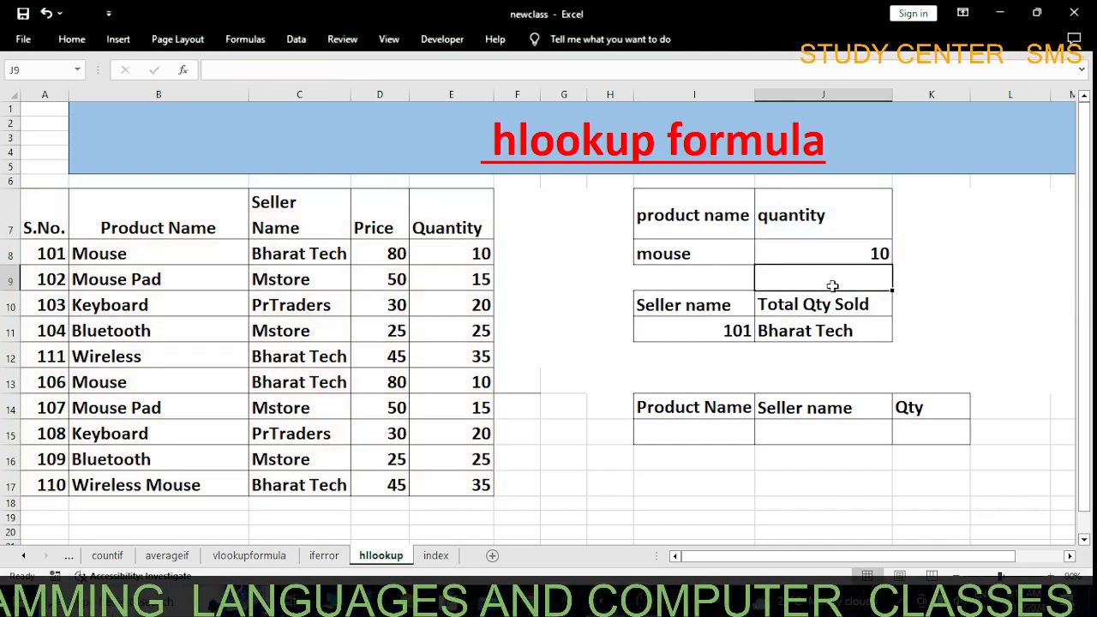
# Check the formula in J8 and test it by changing the lookup header in J7 to price
pyautogui.click(724, 255)
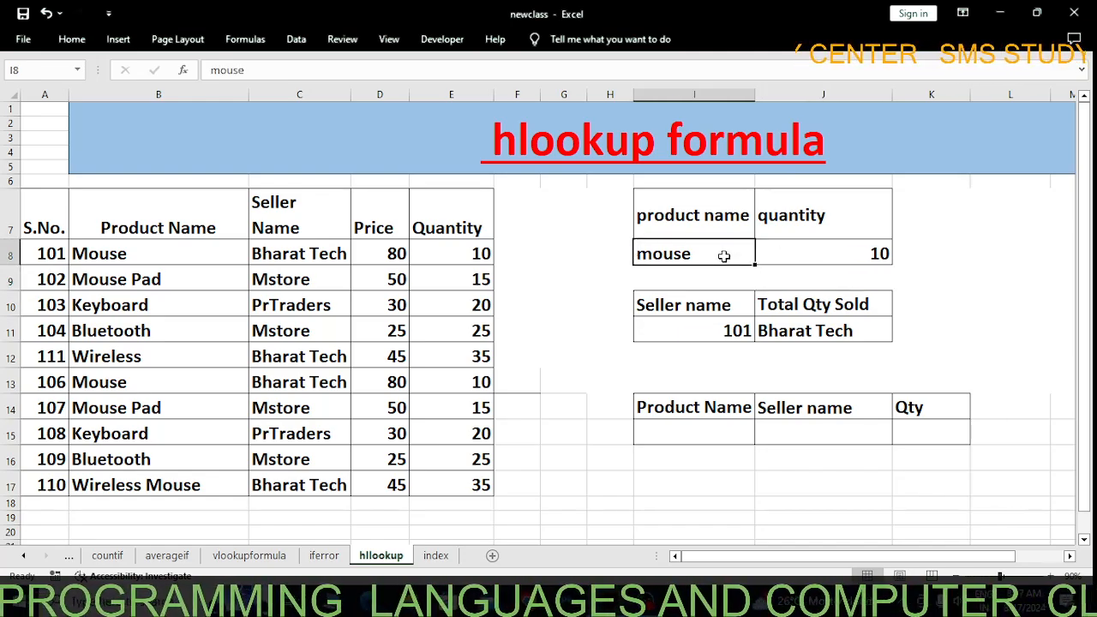
pyautogui.click(816, 255)
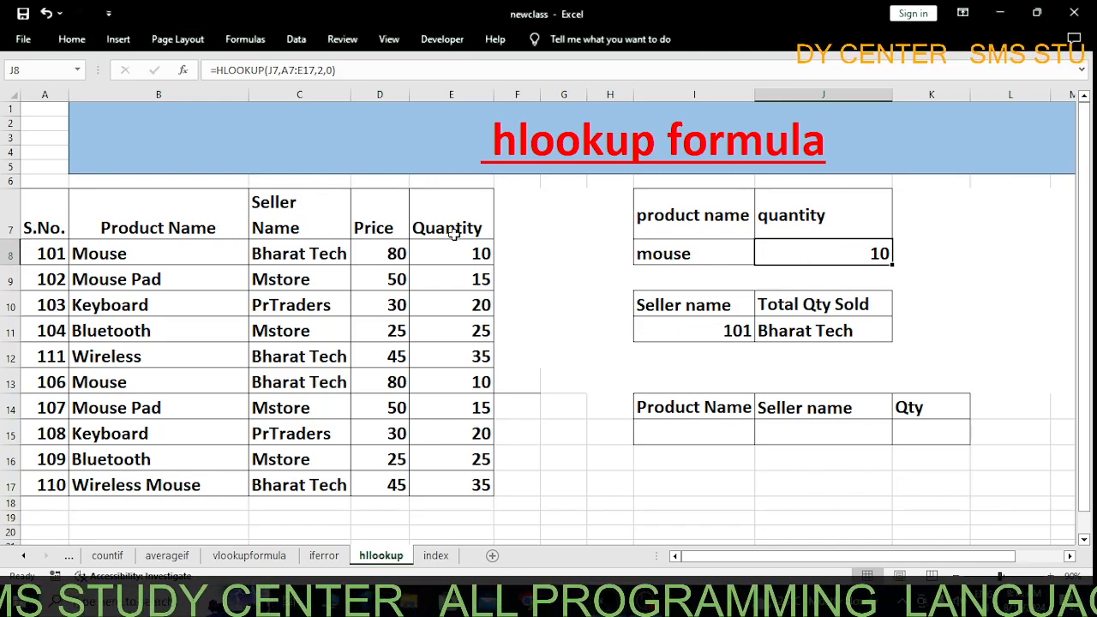
pyautogui.click(789, 214)
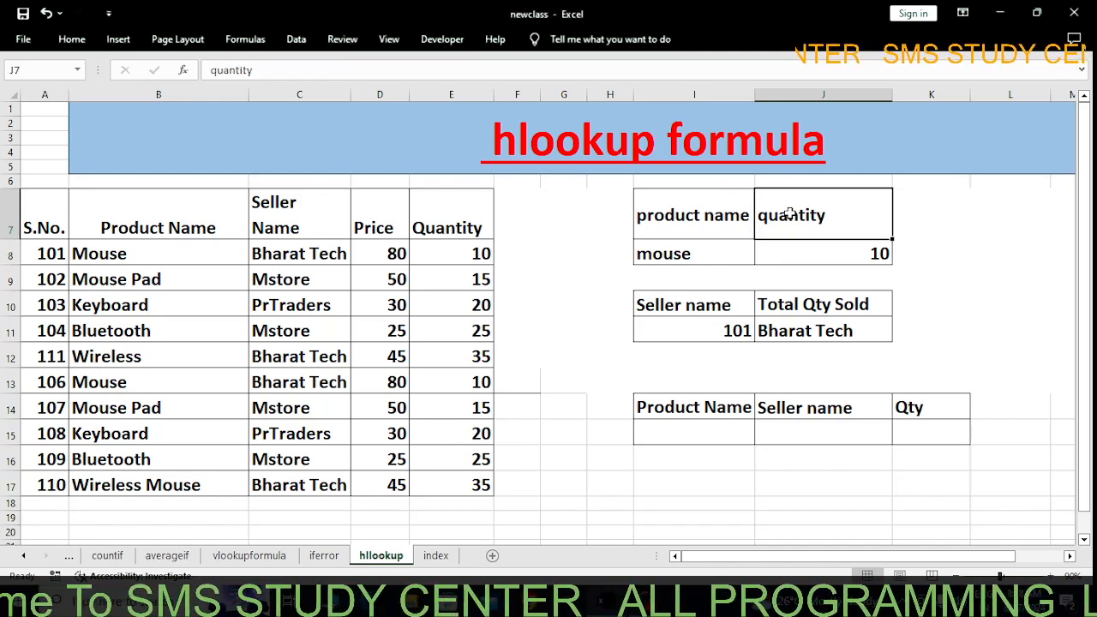
pyautogui.write('price')
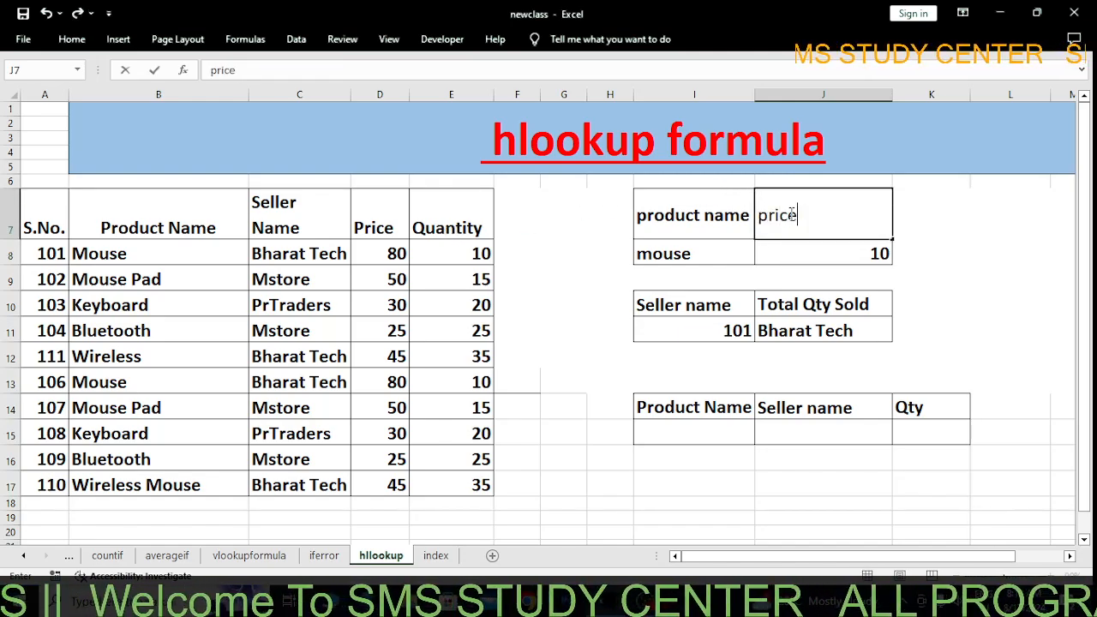
pyautogui.press('Return')
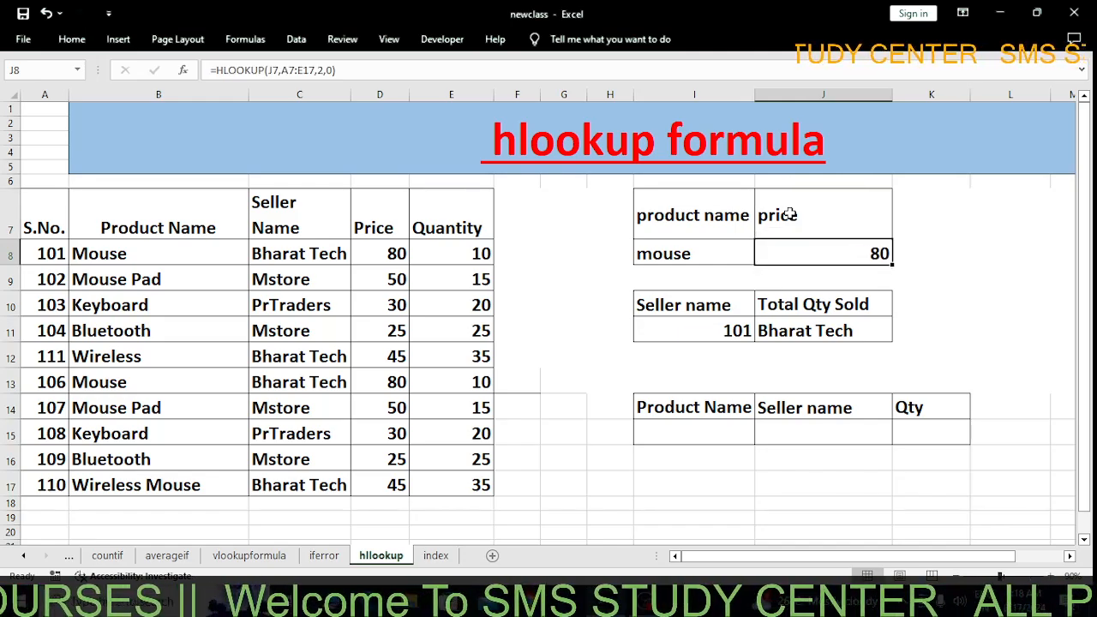
# Test the HLOOKUP with another column by setting the header in J7 to seller name
pyautogui.click(789, 215)
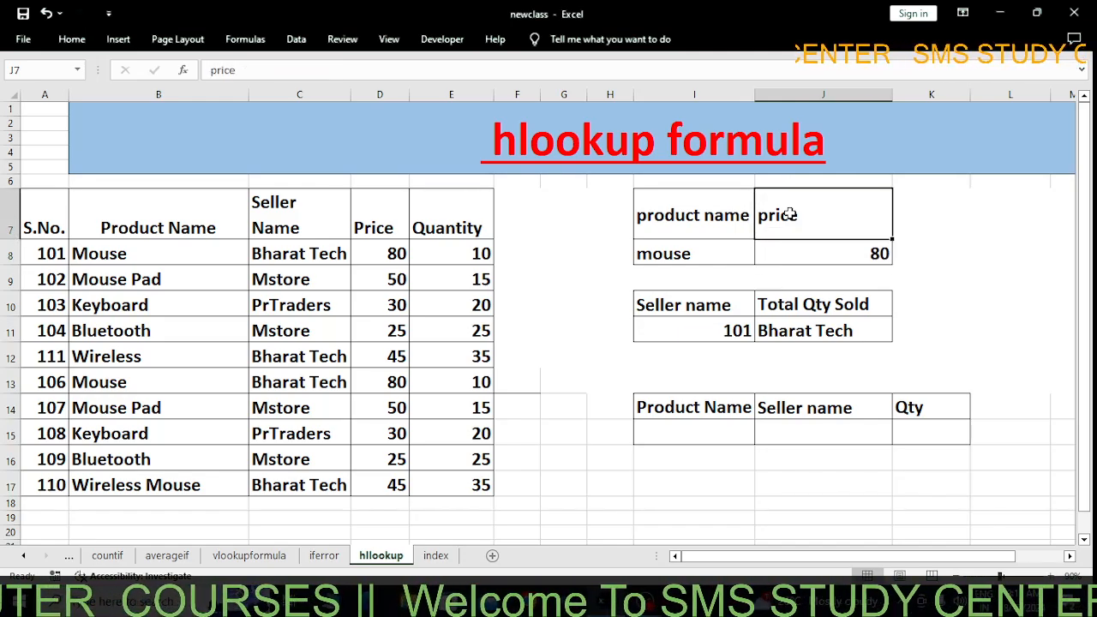
pyautogui.write('selle')
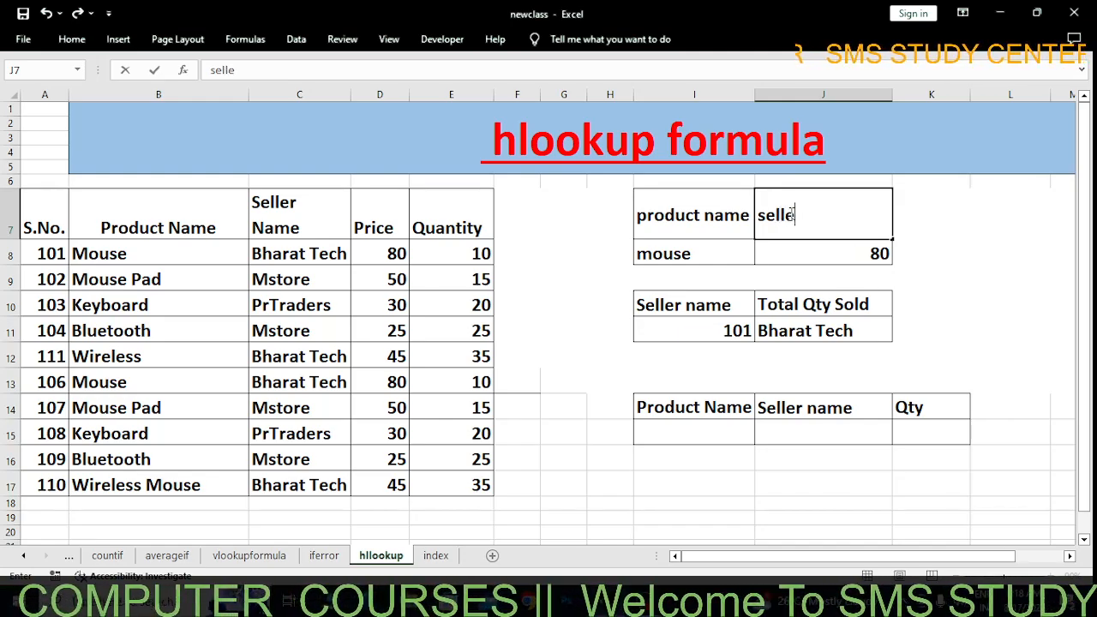
pyautogui.write('r nam')
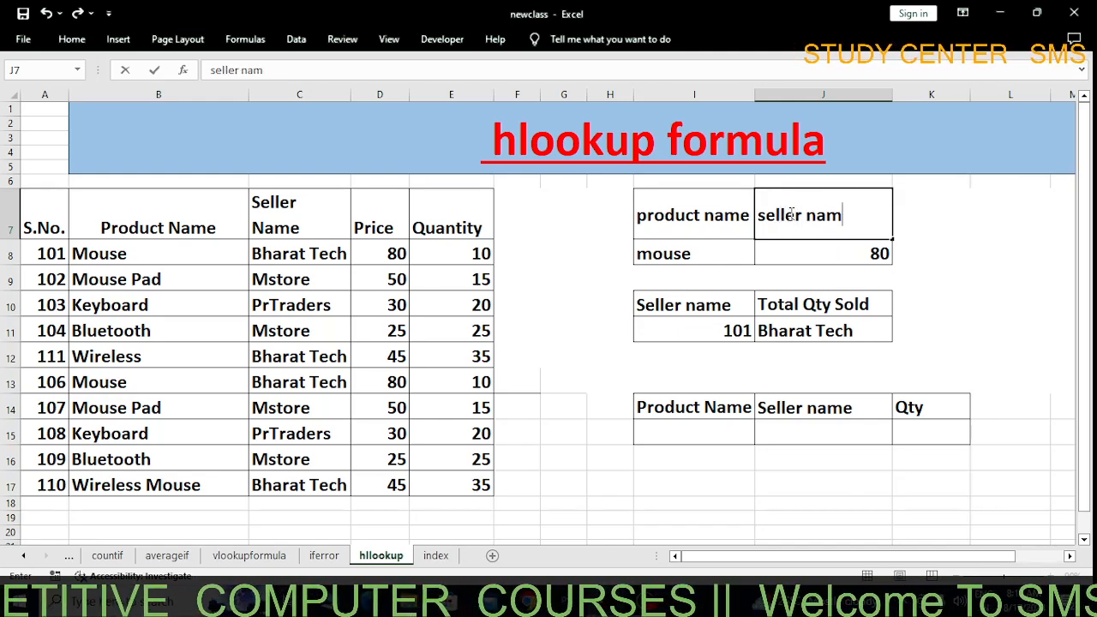
pyautogui.write('e')
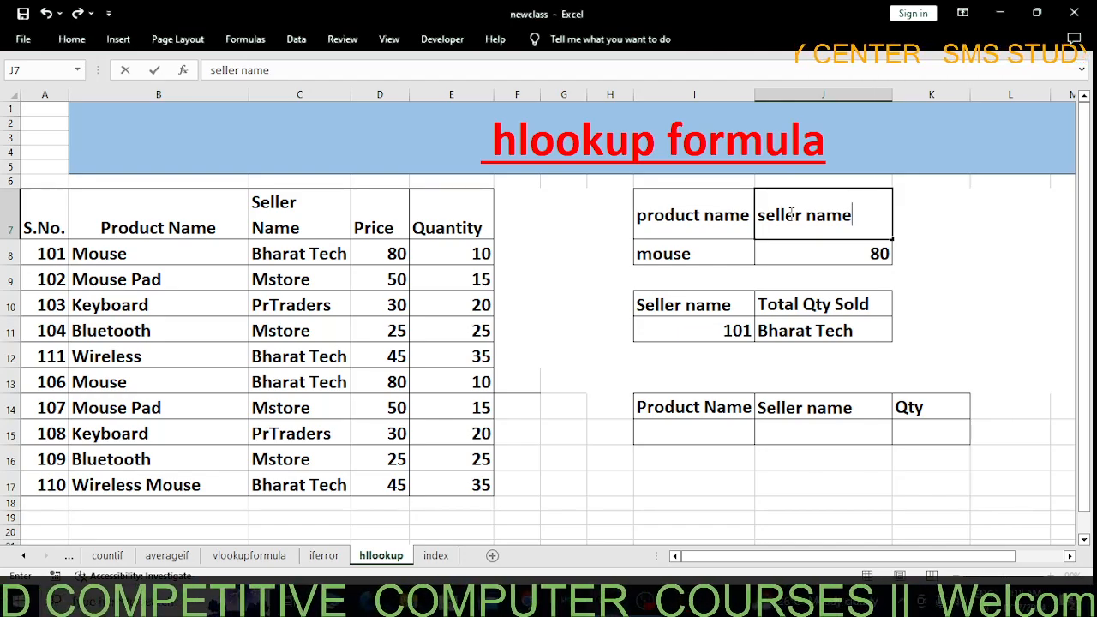
pyautogui.press('Return')
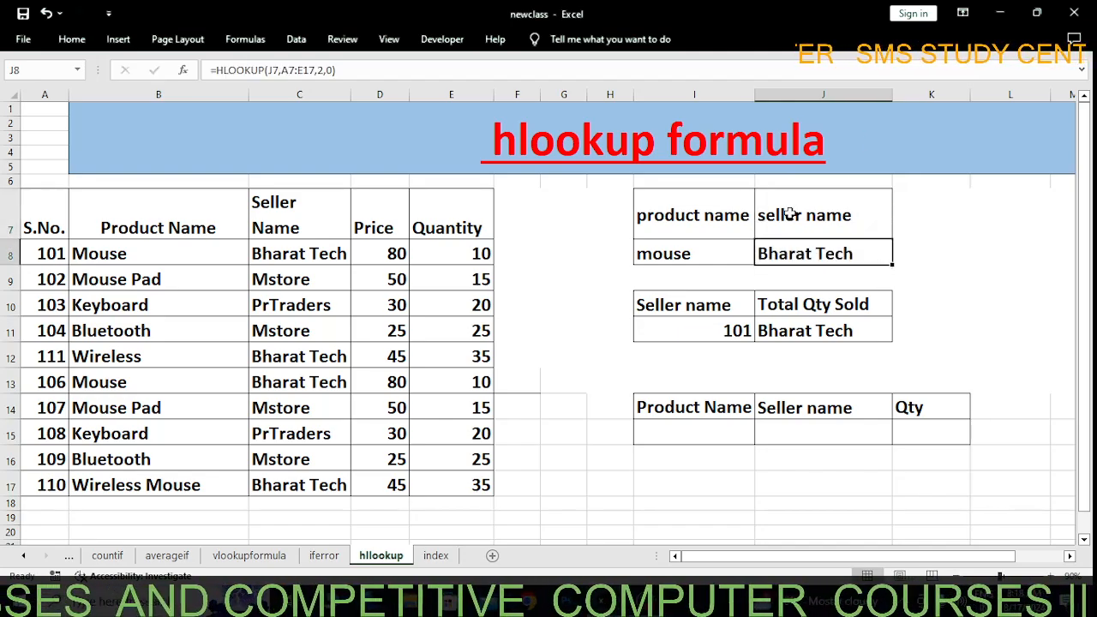
# Compare the lookup with the first Mouse row's entries in B8:E8 and set the header in J7 to price
pyautogui.click(704, 248)
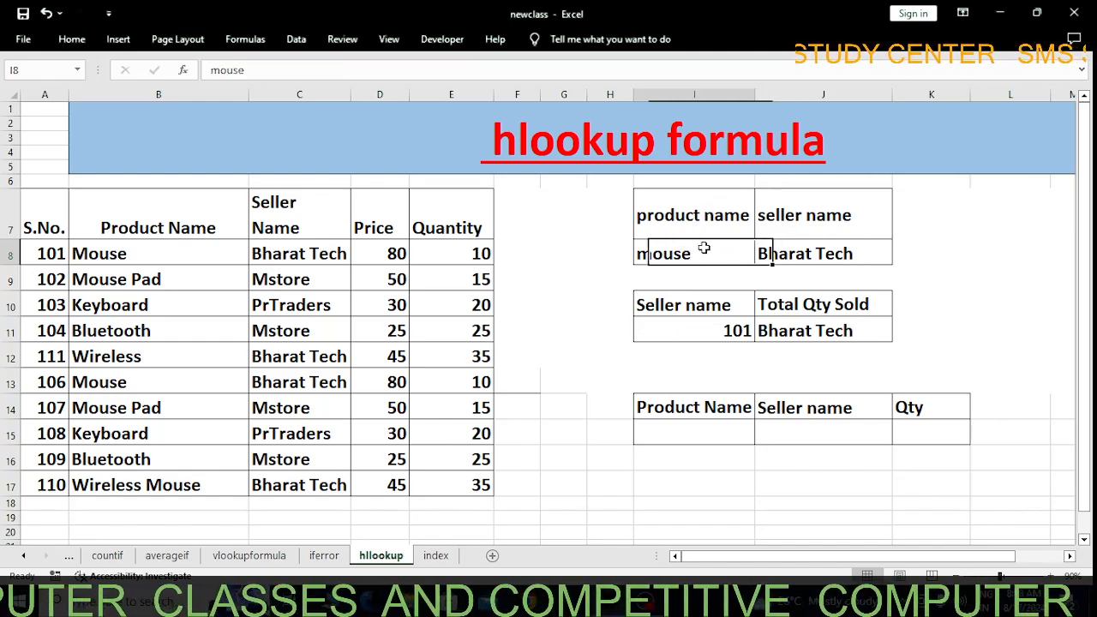
pyautogui.click(137, 252)
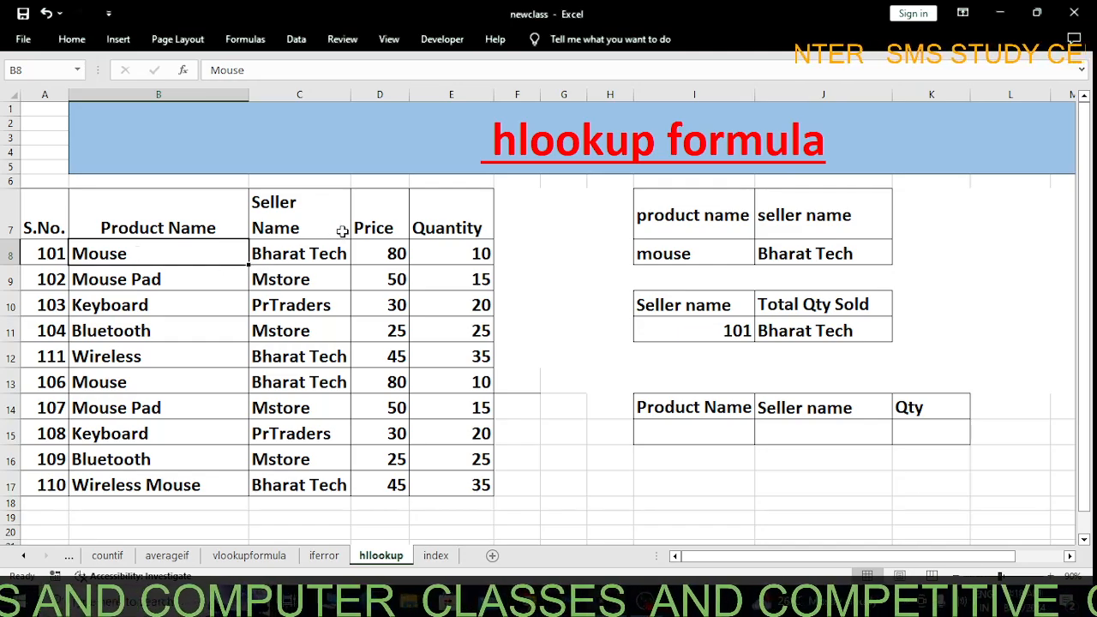
pyautogui.click(278, 249)
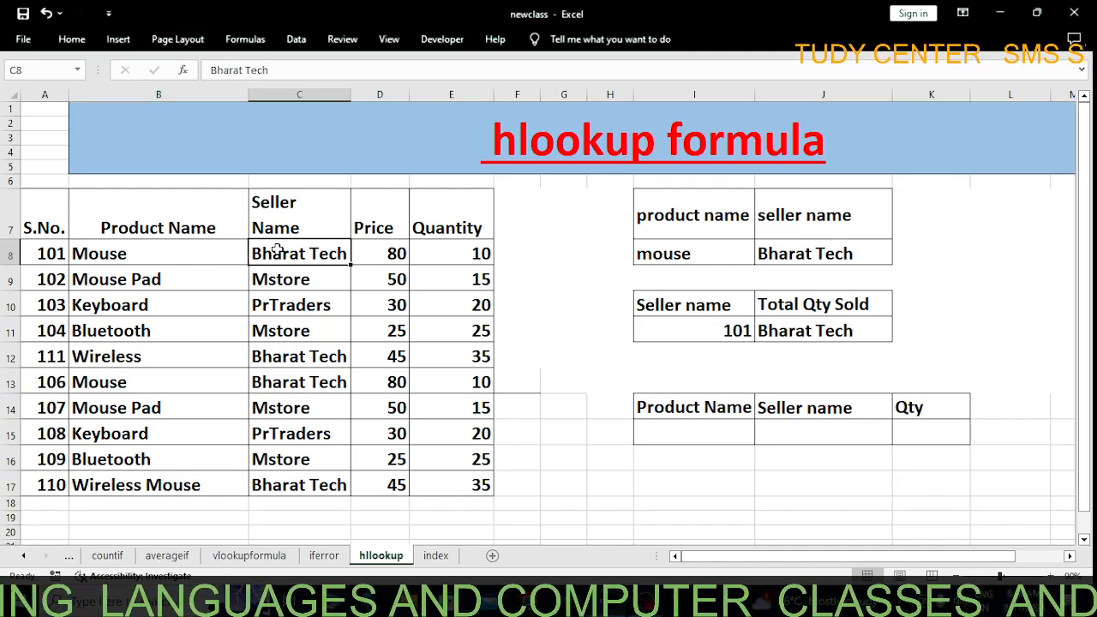
pyautogui.click(382, 248)
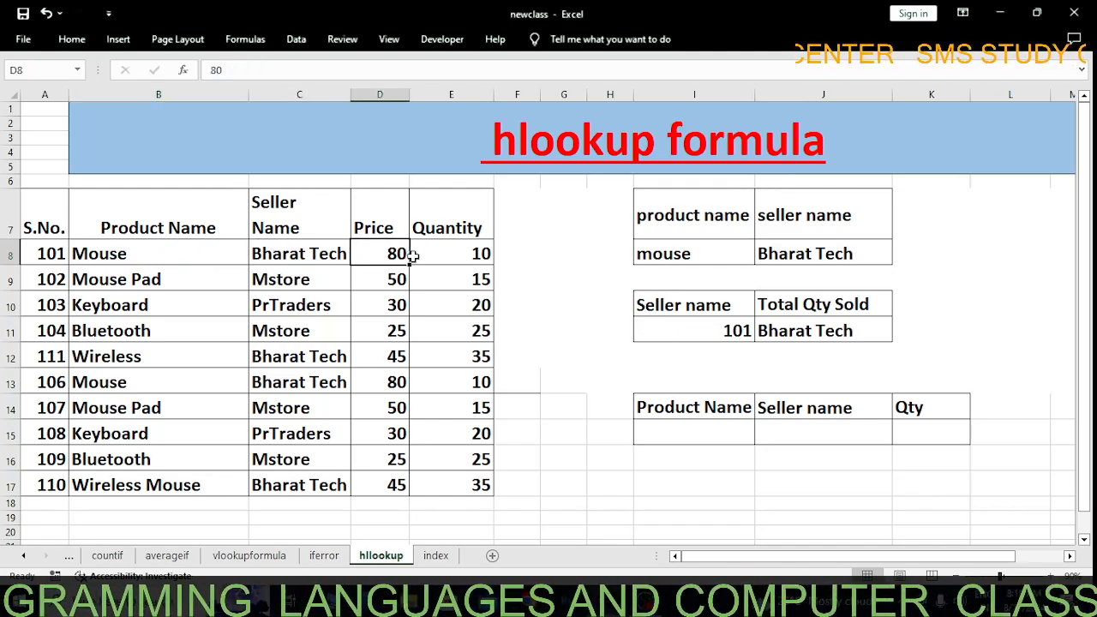
pyautogui.click(473, 256)
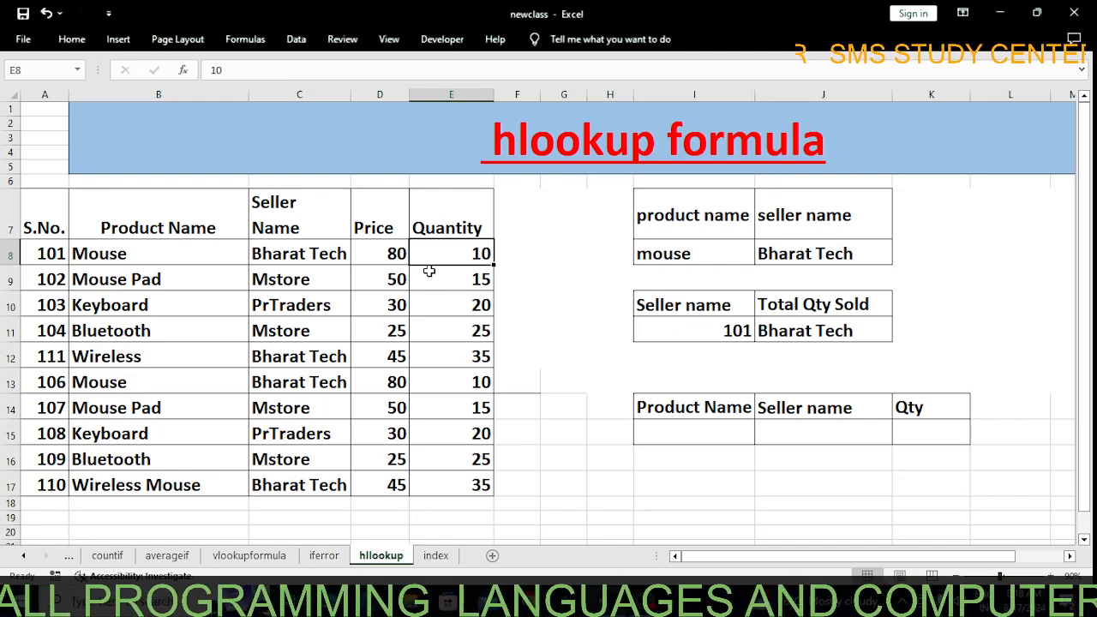
pyautogui.click(840, 224)
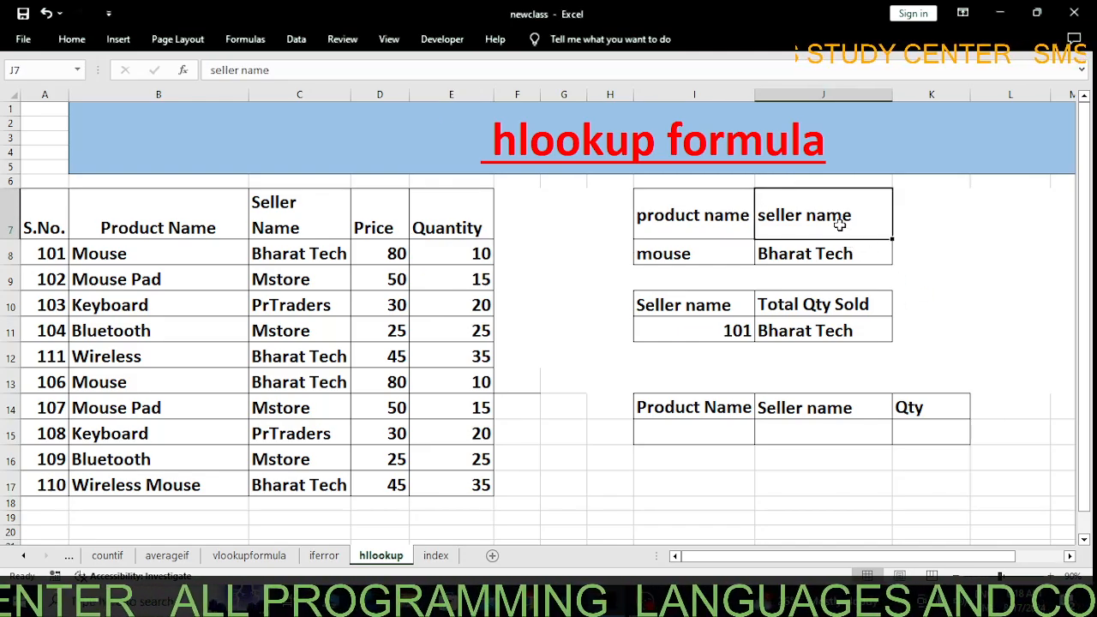
pyautogui.write('pr')
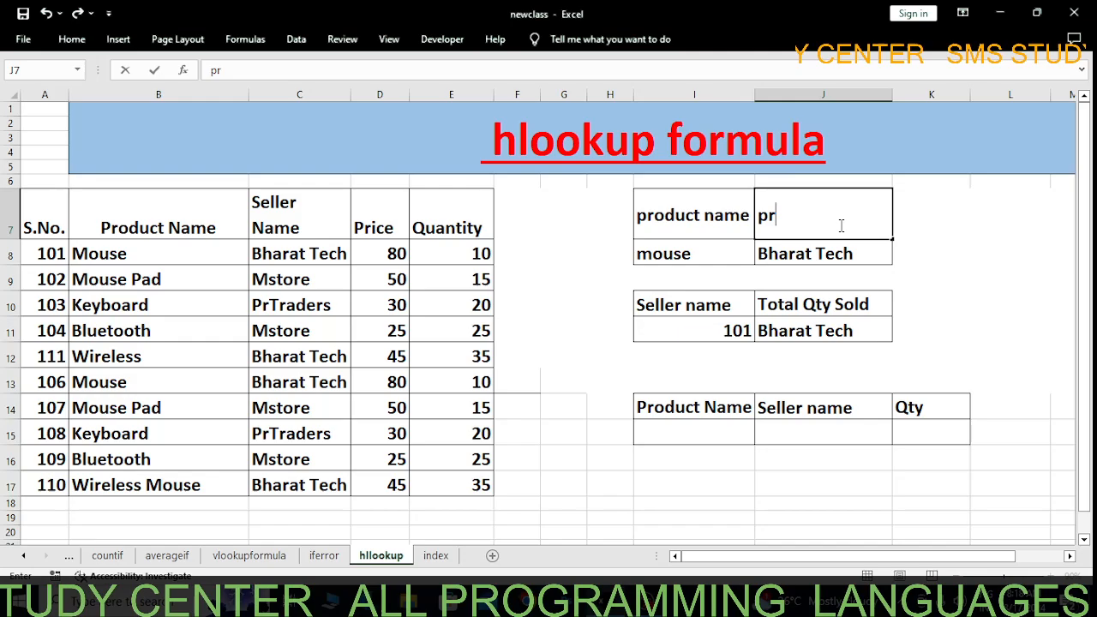
pyautogui.write('ice')
pyautogui.press('Return')
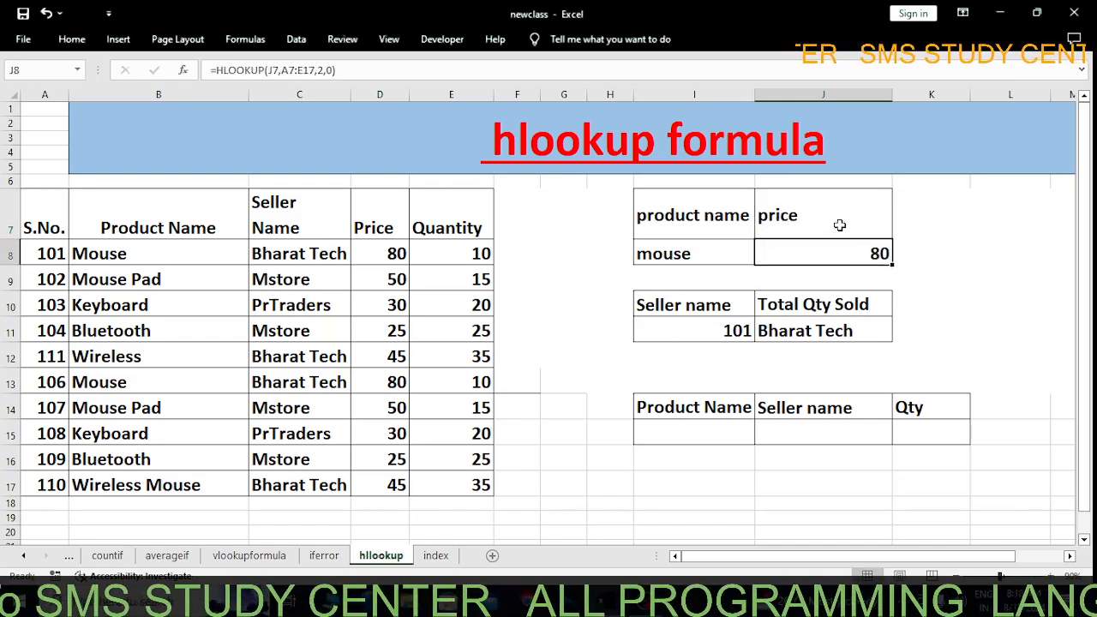
# Test the HLOOKUP by setting the header in J7 to quantity, and open the formula in J8 for review
pyautogui.click(823, 220)
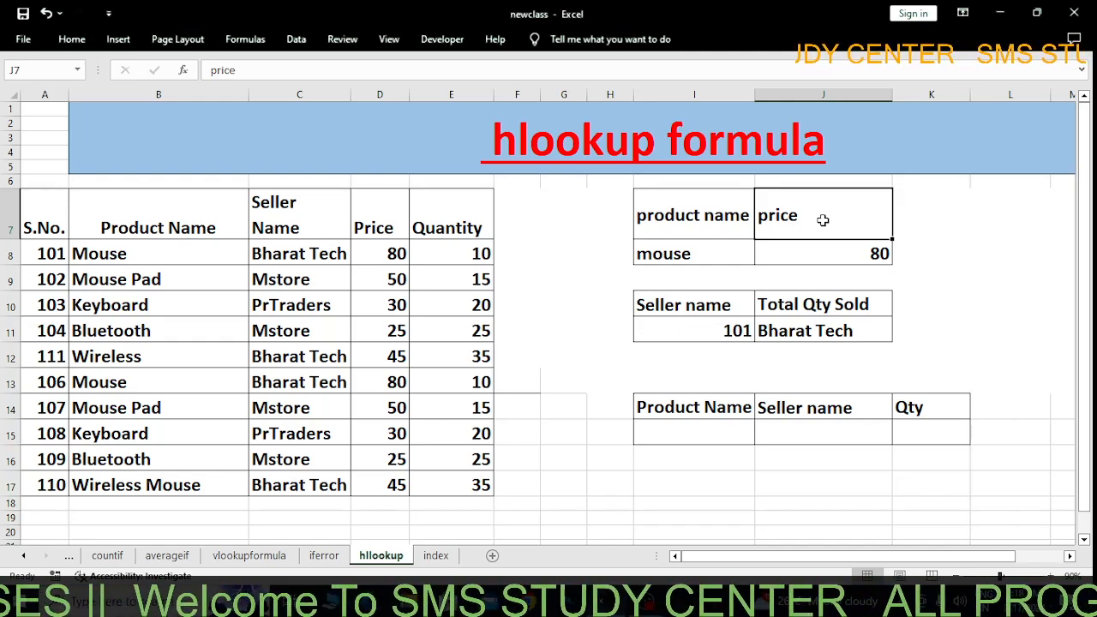
pyautogui.write('qu')
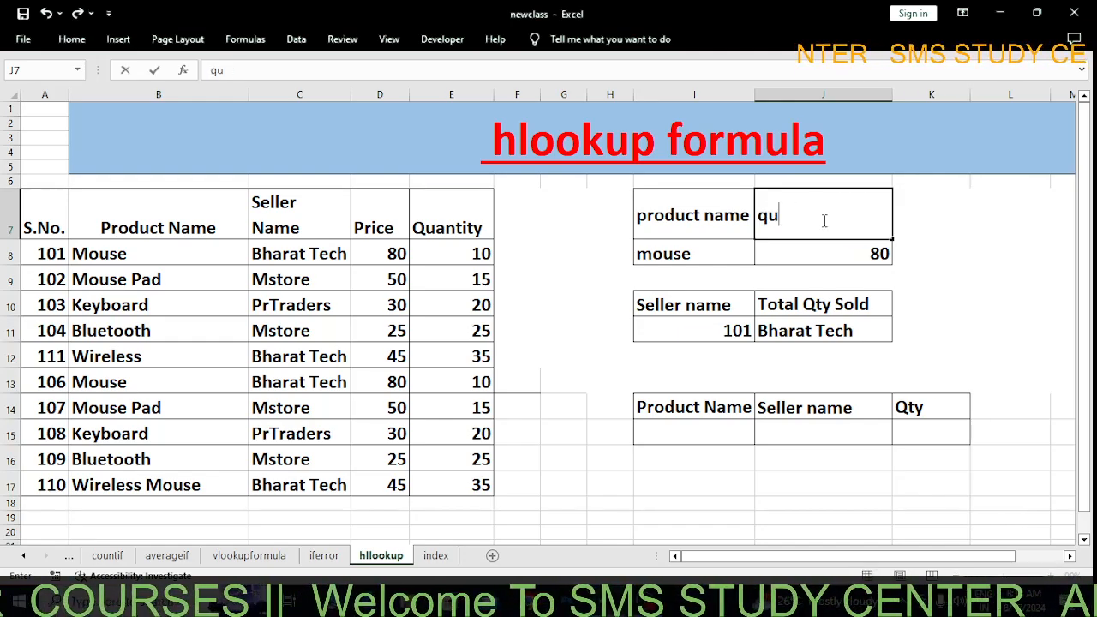
pyautogui.write('antity')
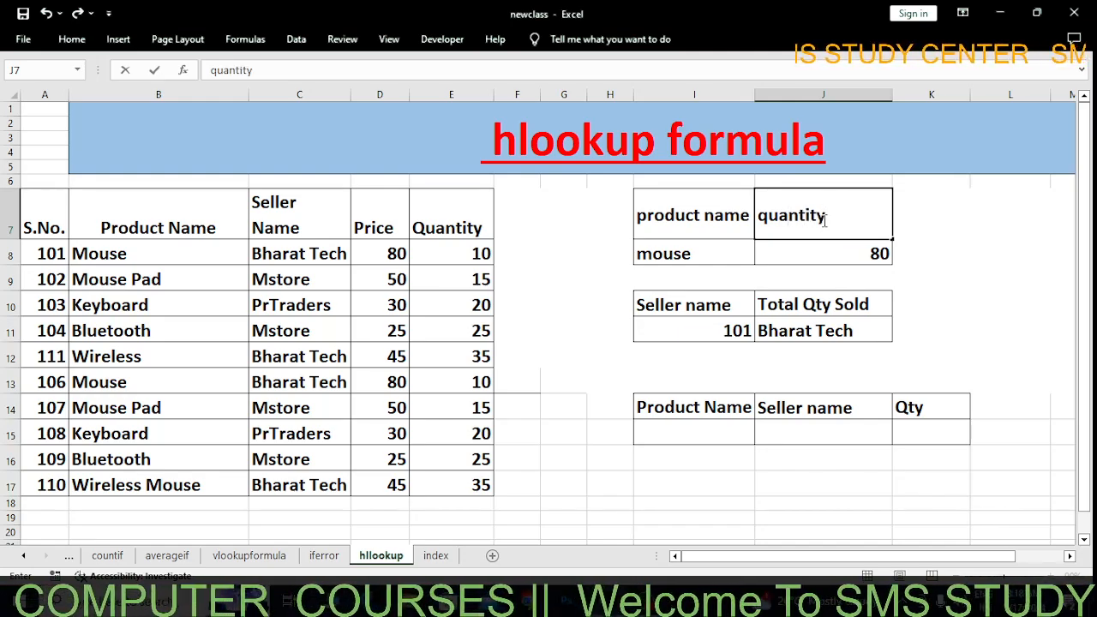
pyautogui.press('Return')
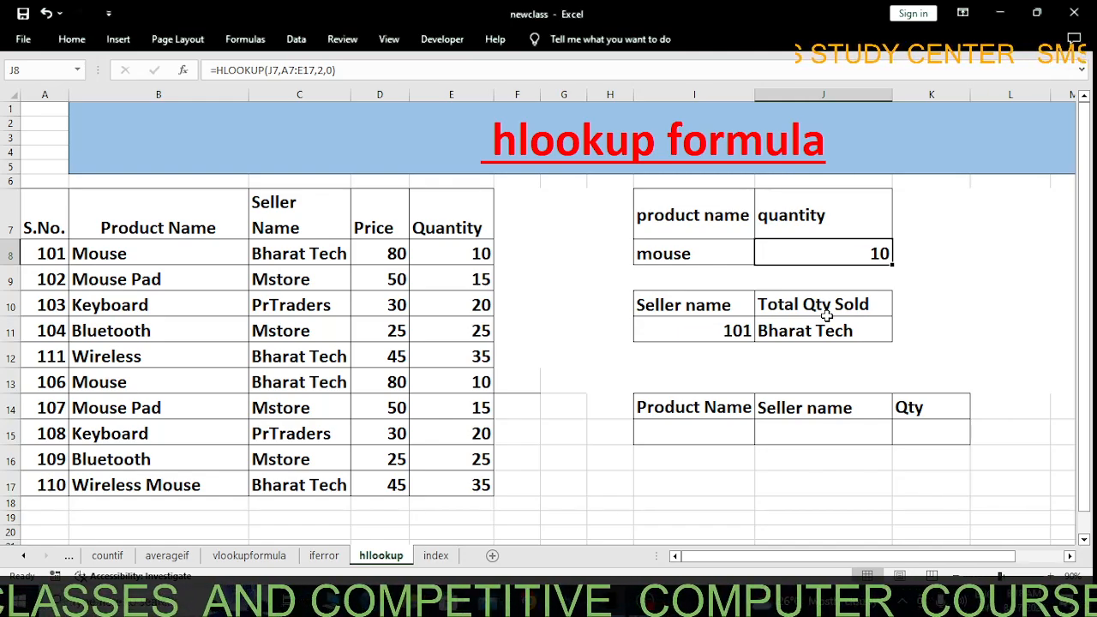
pyautogui.doubleClick(785, 252)
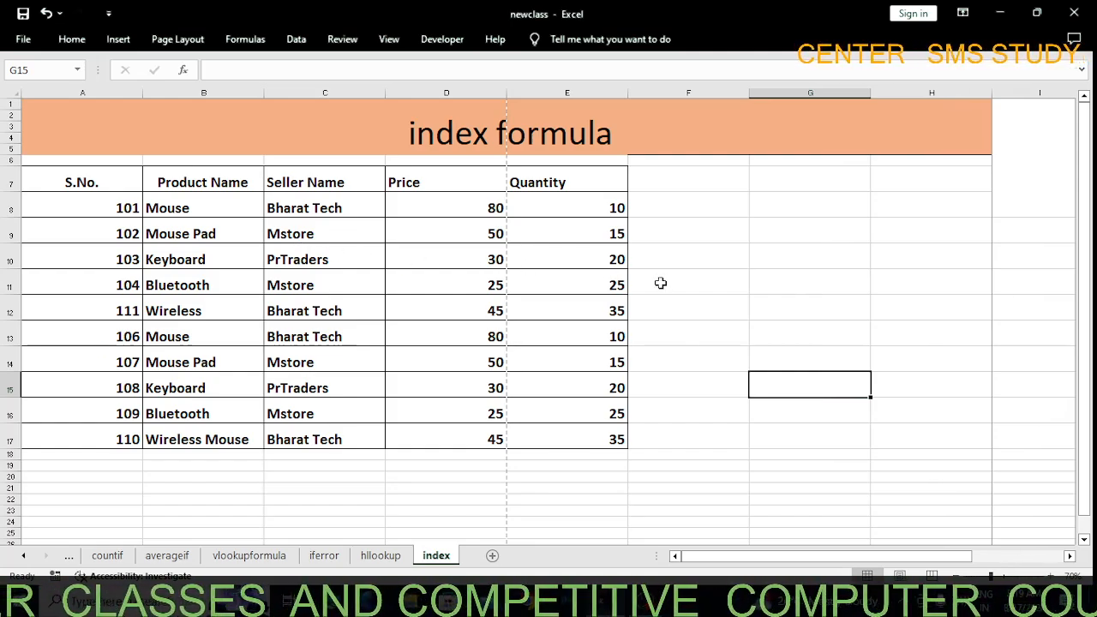
# On the index sheet, enter an INDEX formula in G11 with array B7:B17 and row number 3
pyautogui.click(245, 283)
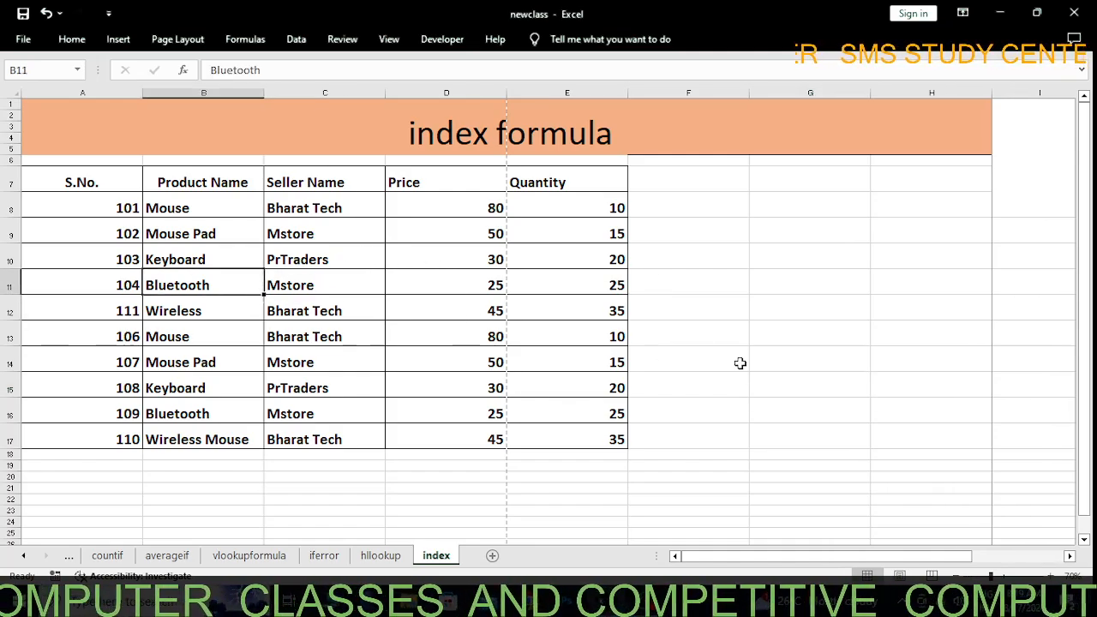
pyautogui.click(771, 289)
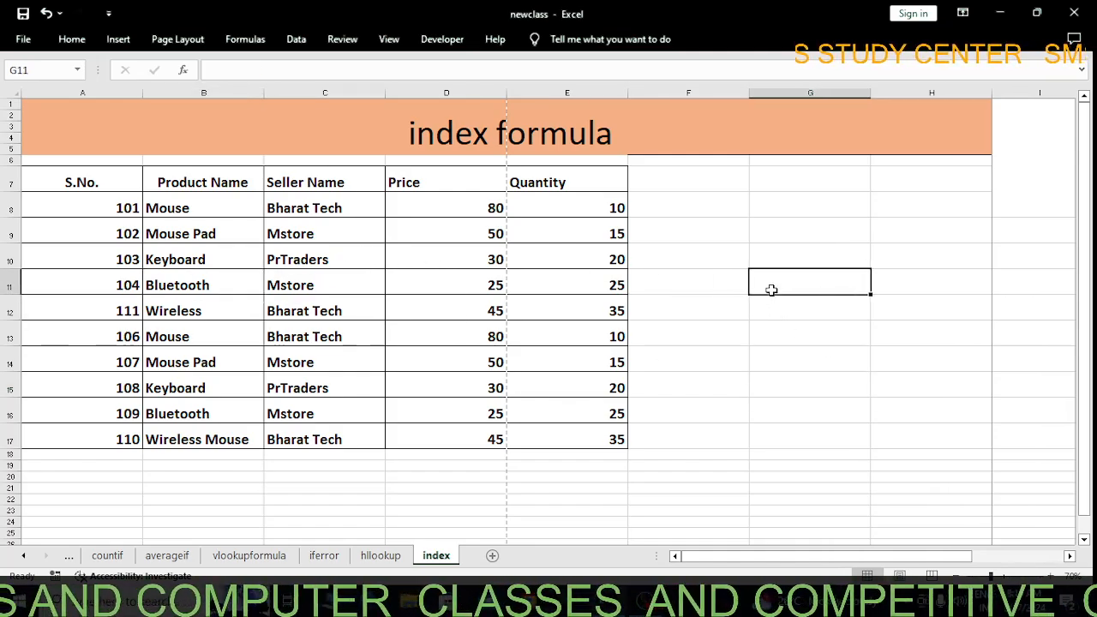
pyautogui.write('=in')
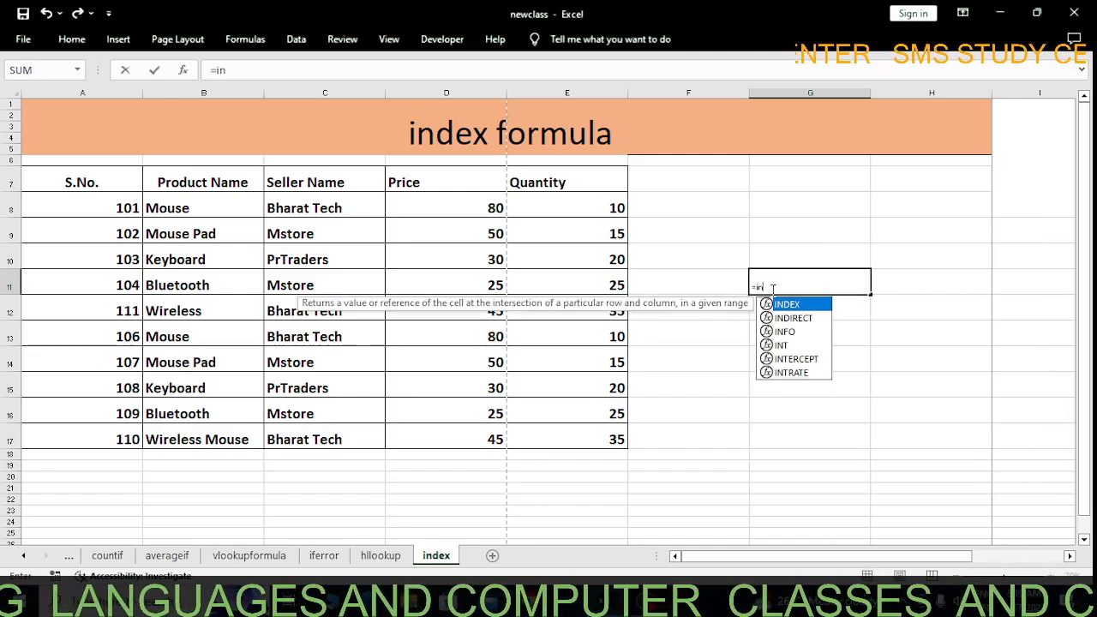
pyautogui.press('Tab')
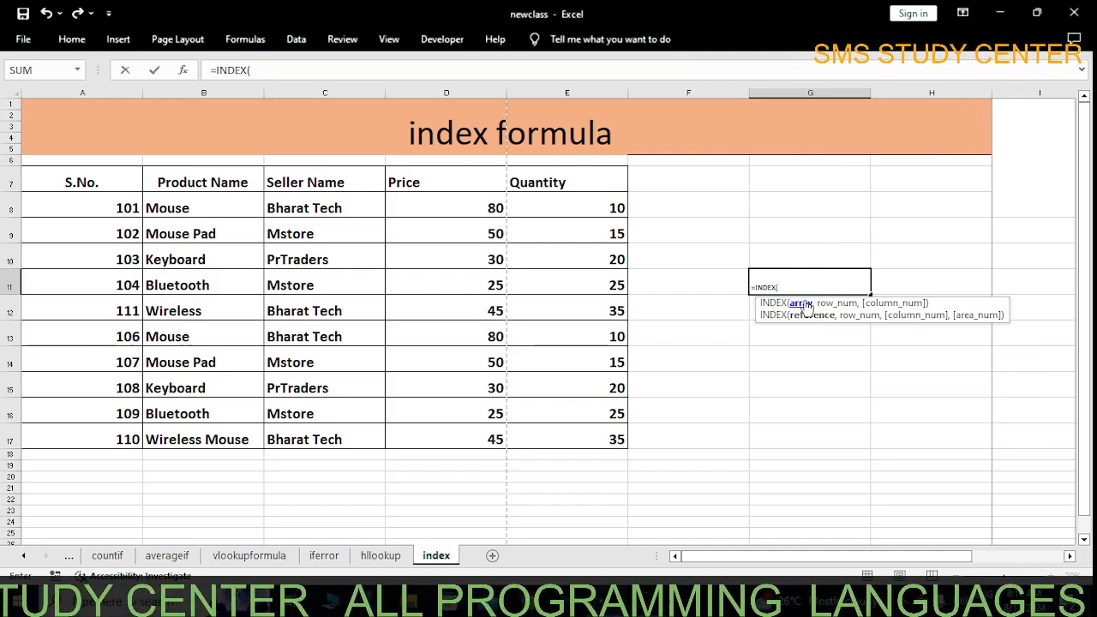
pyautogui.moveTo(196, 182); pyautogui.dragTo(220, 435)
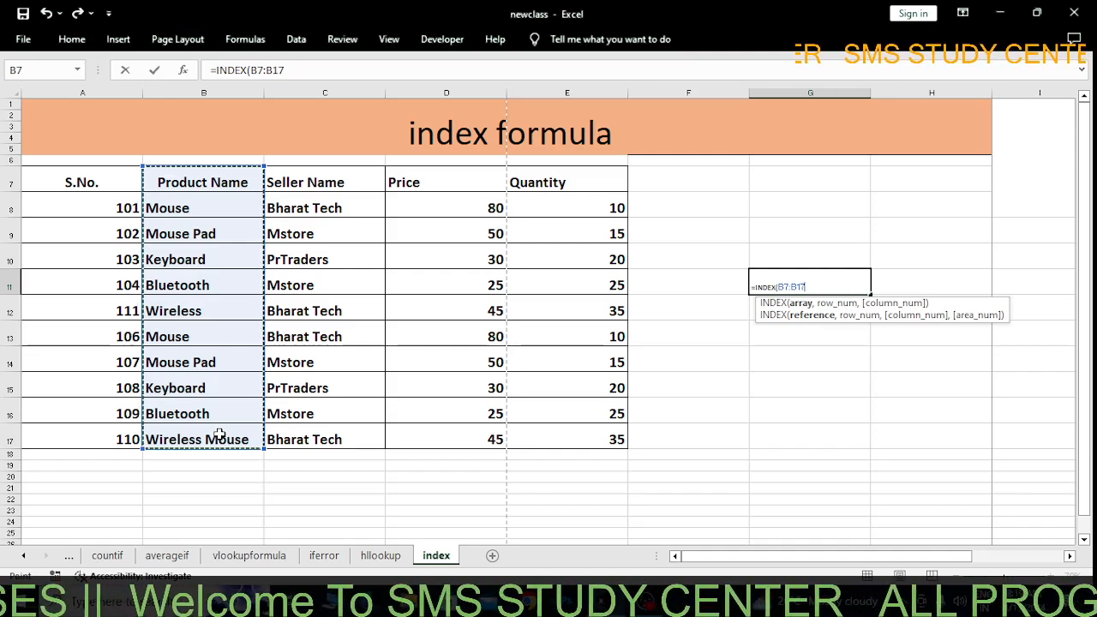
pyautogui.write(',')
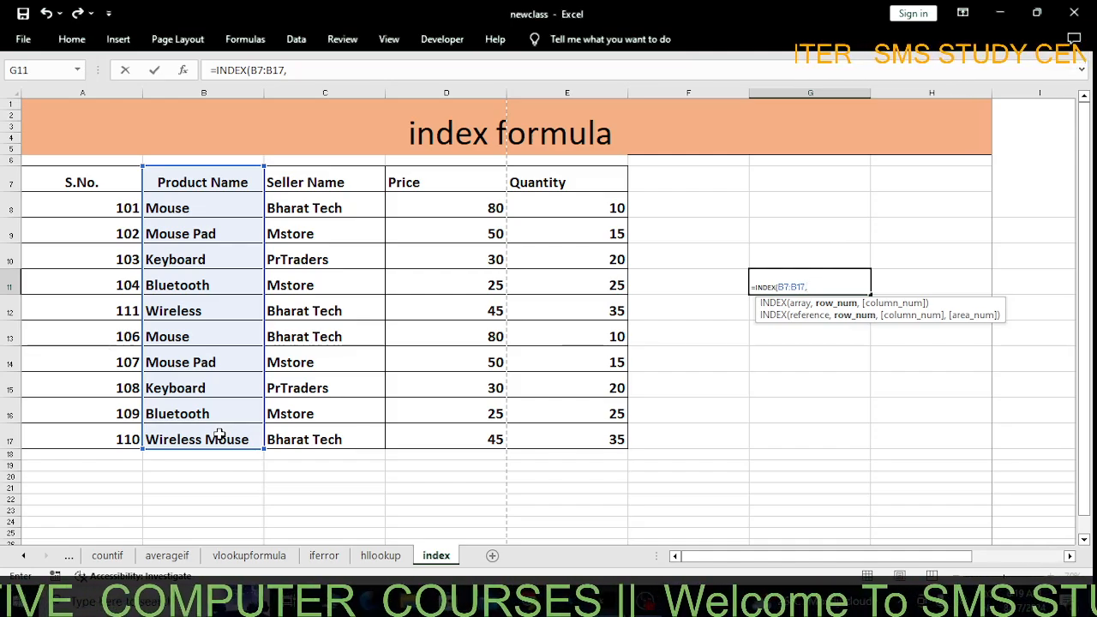
pyautogui.write('3')
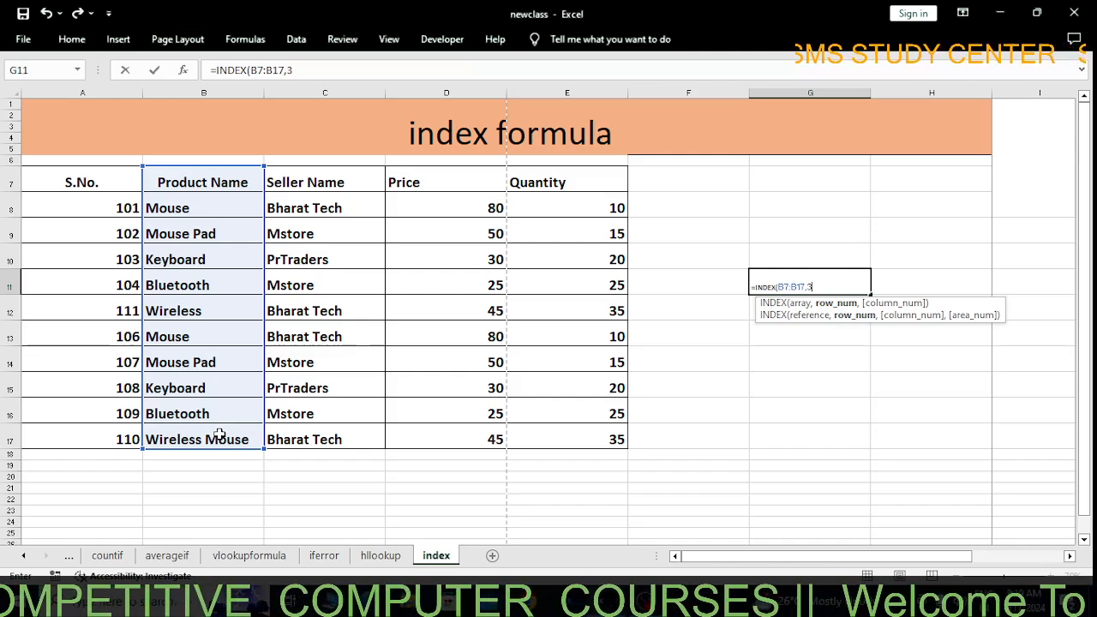
pyautogui.write(')')
pyautogui.press('Return')
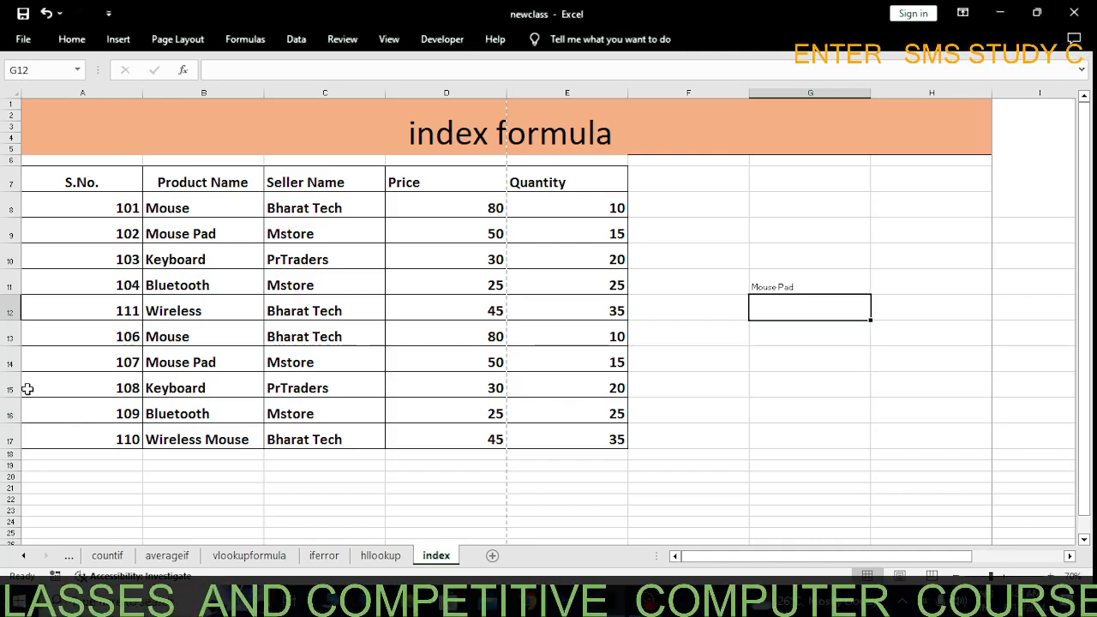
# Check the INDEX result by counting down the Product Name column from the header in B7 to B9
pyautogui.click(196, 237)
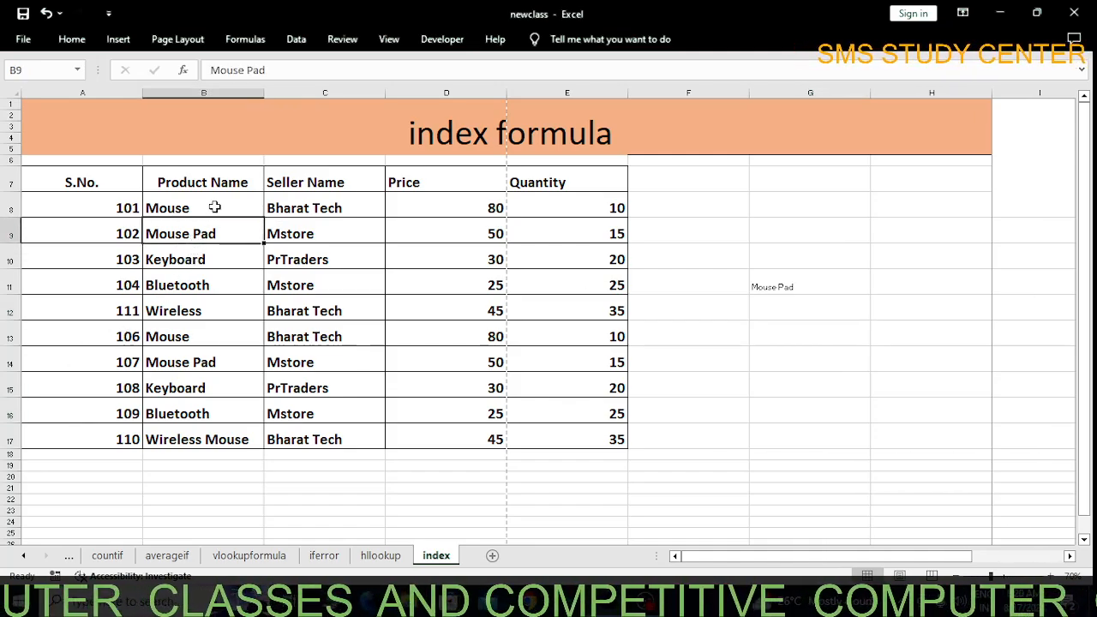
pyautogui.click(225, 183)
pyautogui.click(212, 204)
pyautogui.click(228, 234)
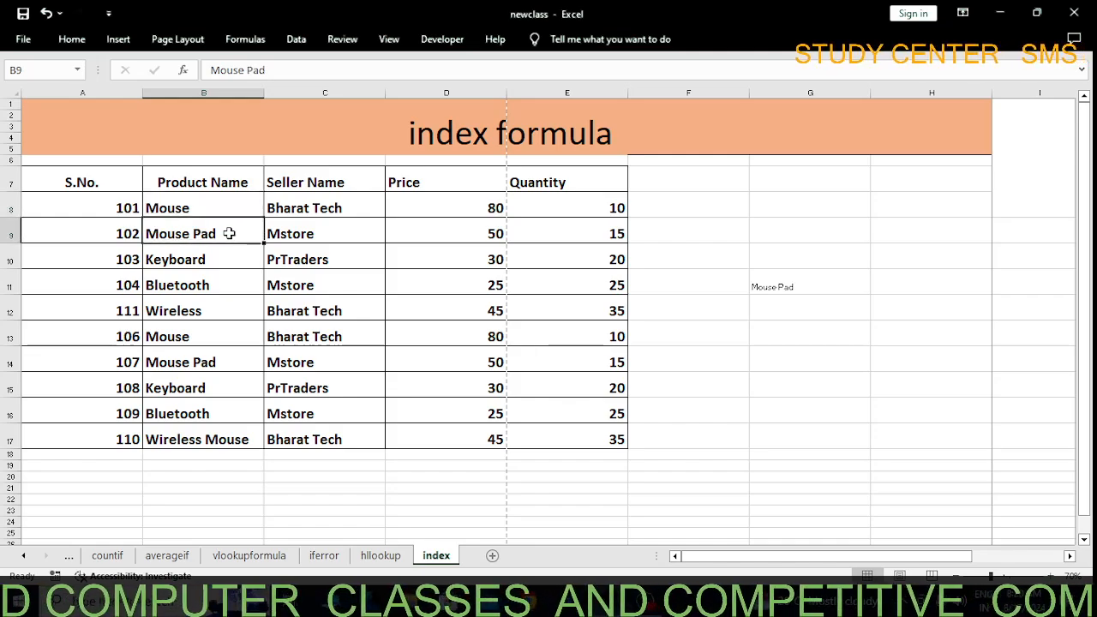
# Enlarge the formula result in G11 to font size 26
pyautogui.click(813, 278)
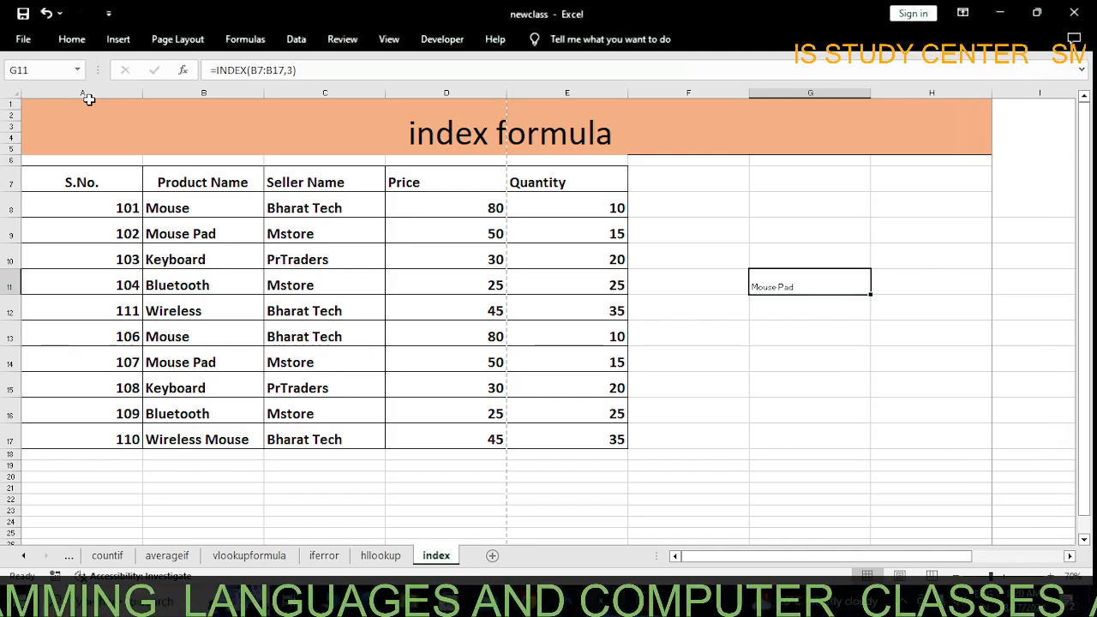
pyautogui.hotkey('ctrl', 'F1')
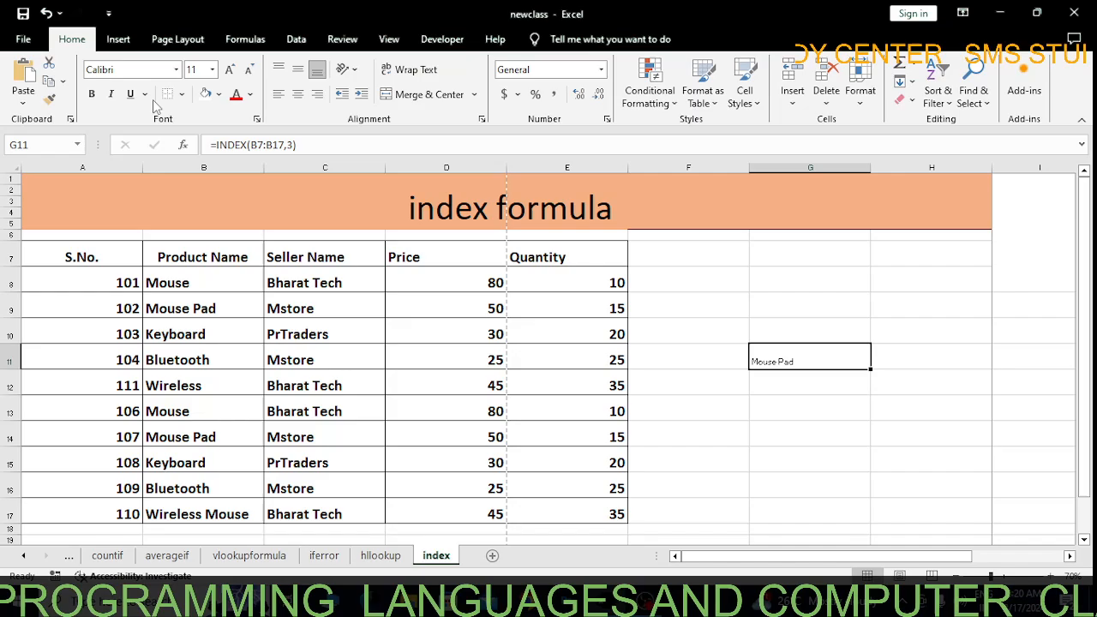
pyautogui.click(212, 69)
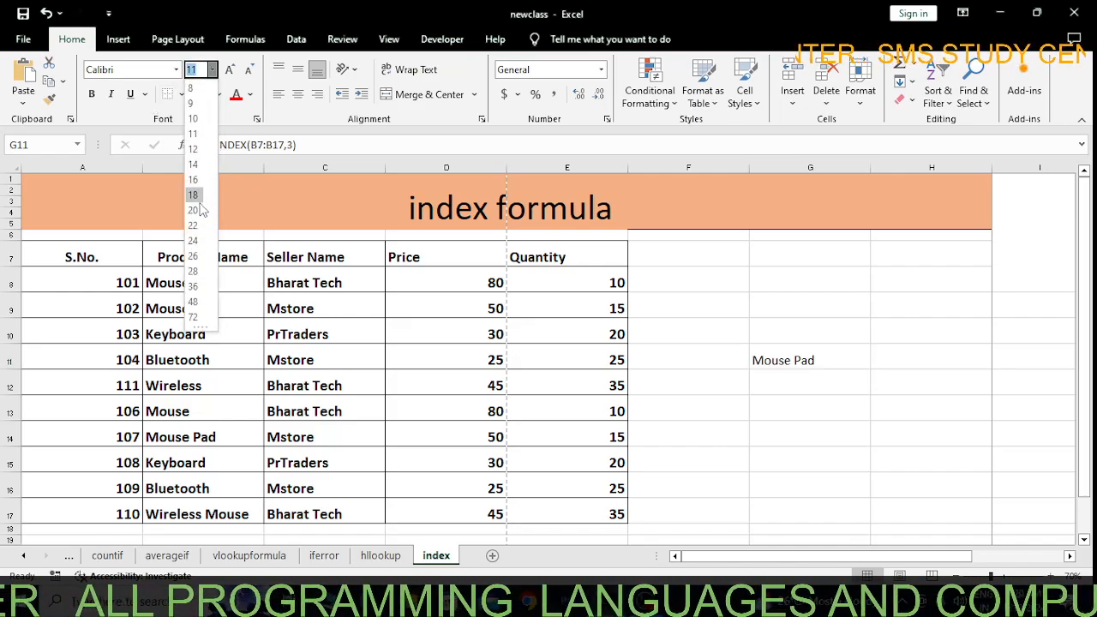
pyautogui.click(194, 255)
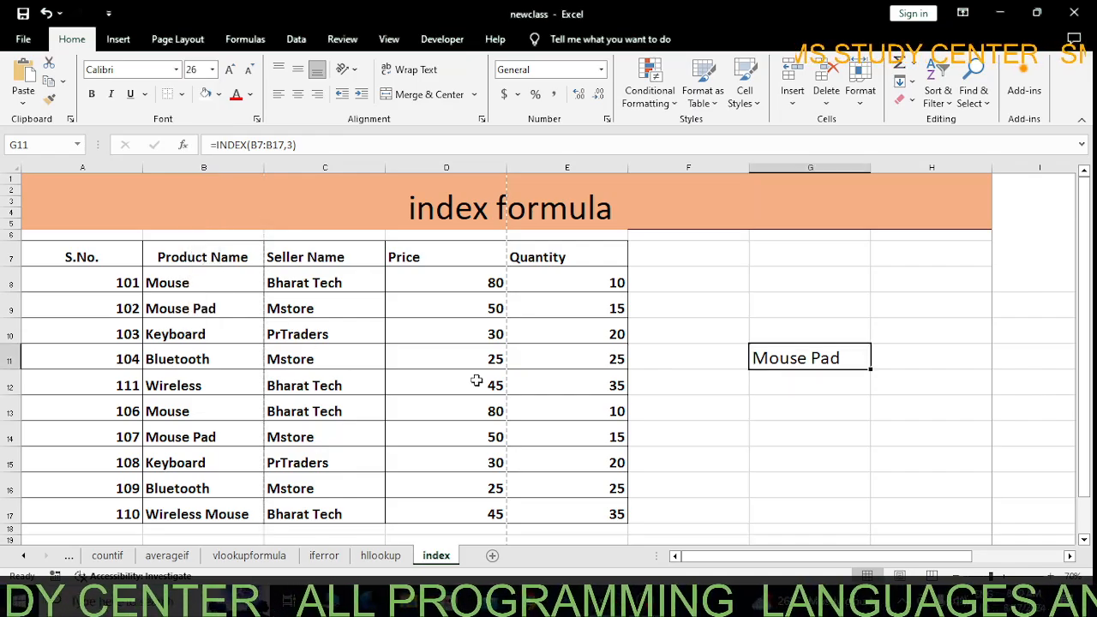
# Change the row number in G11's INDEX formula to 5
pyautogui.doubleClick(811, 358)
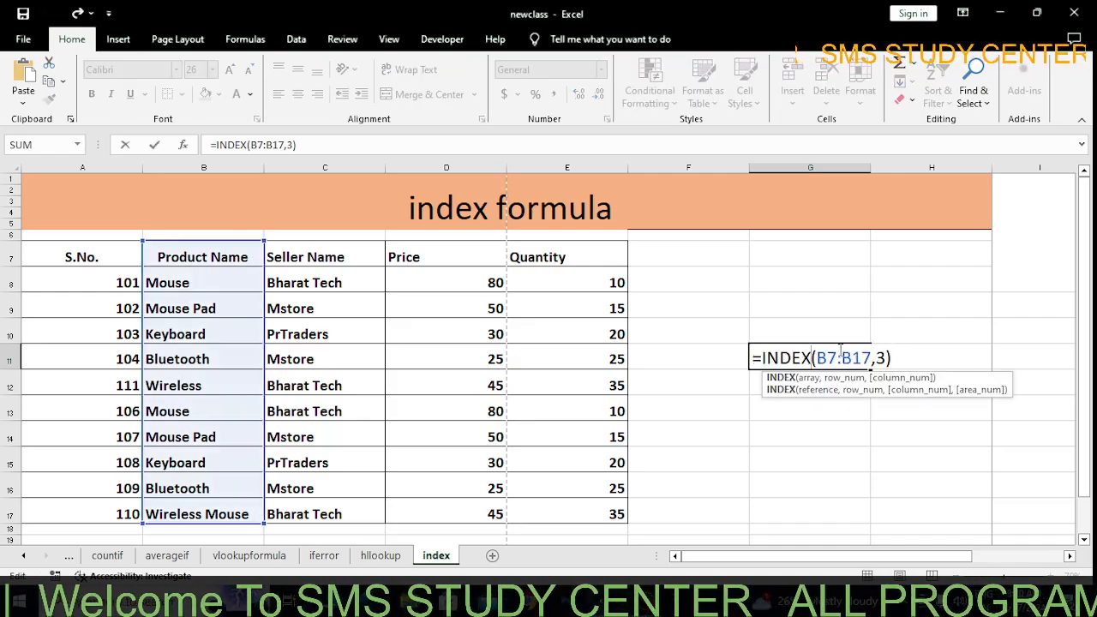
pyautogui.press('BackSpace')
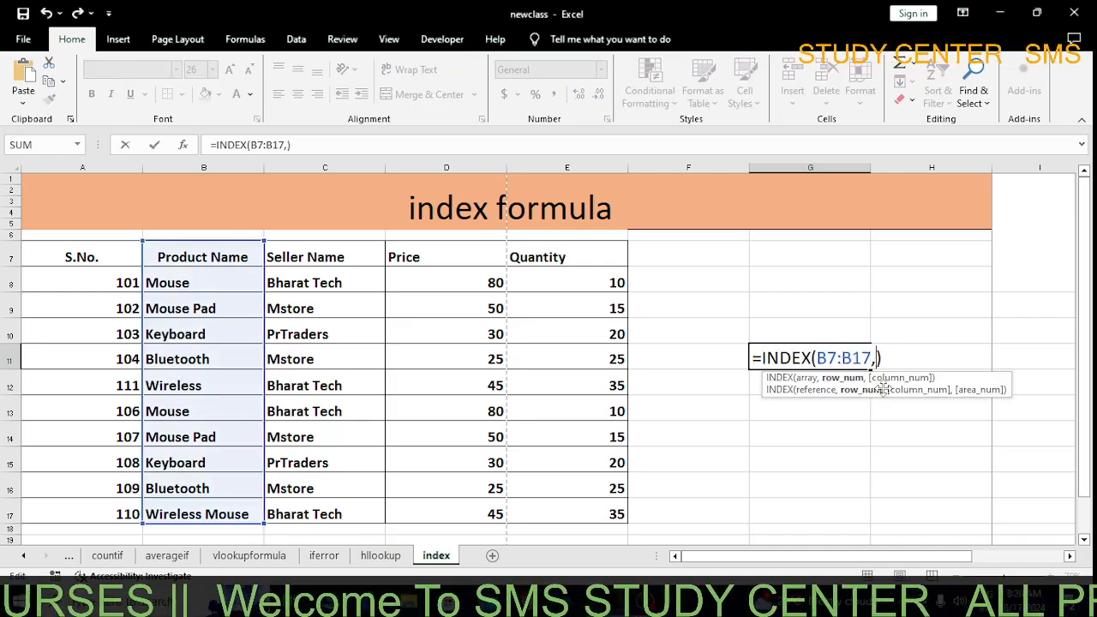
pyautogui.write('5')
pyautogui.press('Return')
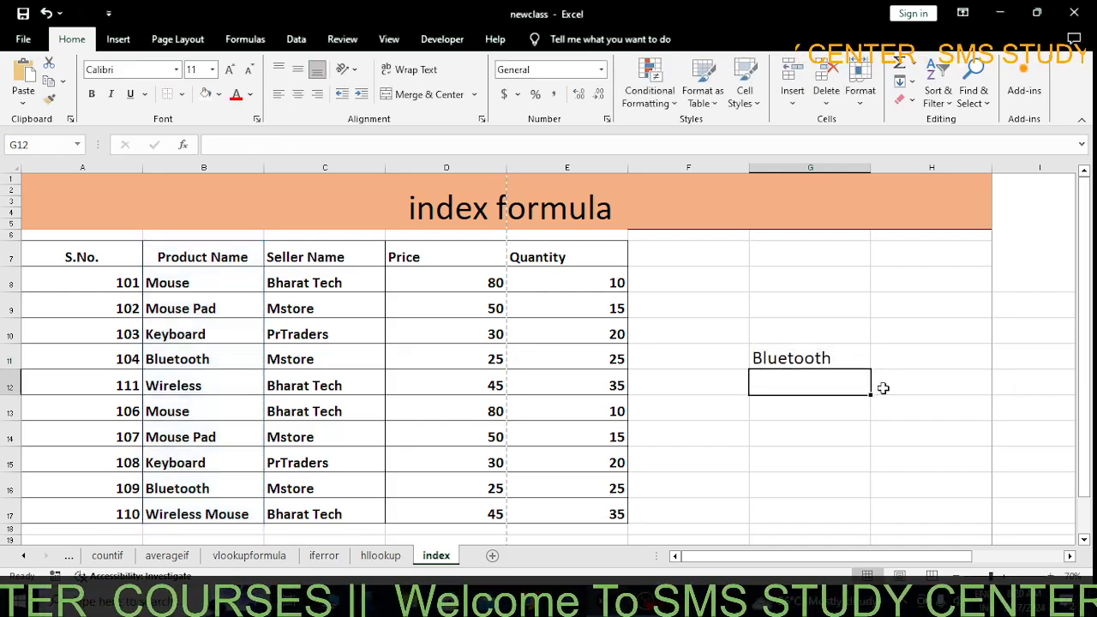
# Verify the new INDEX result by counting the Product Name cells from B7 down to B11
pyautogui.click(190, 364)
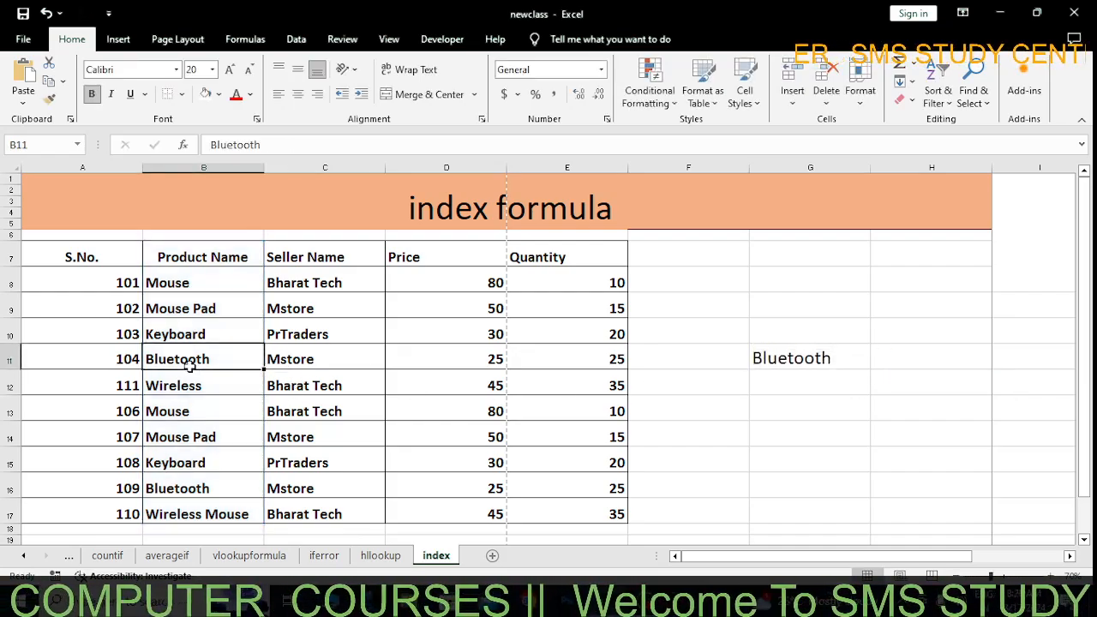
pyautogui.click(190, 261)
pyautogui.click(192, 284)
pyautogui.click(214, 307)
pyautogui.click(188, 334)
pyautogui.click(207, 362)
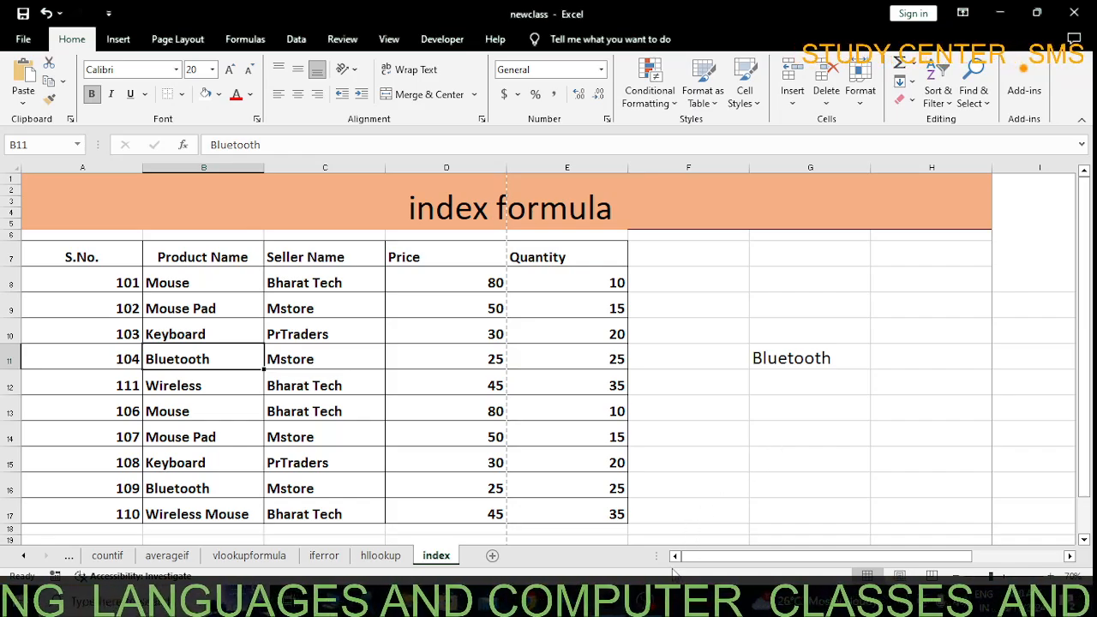
# Review the iferror and hllookup sheets and return to the index sheet
pyautogui.click(323, 555)
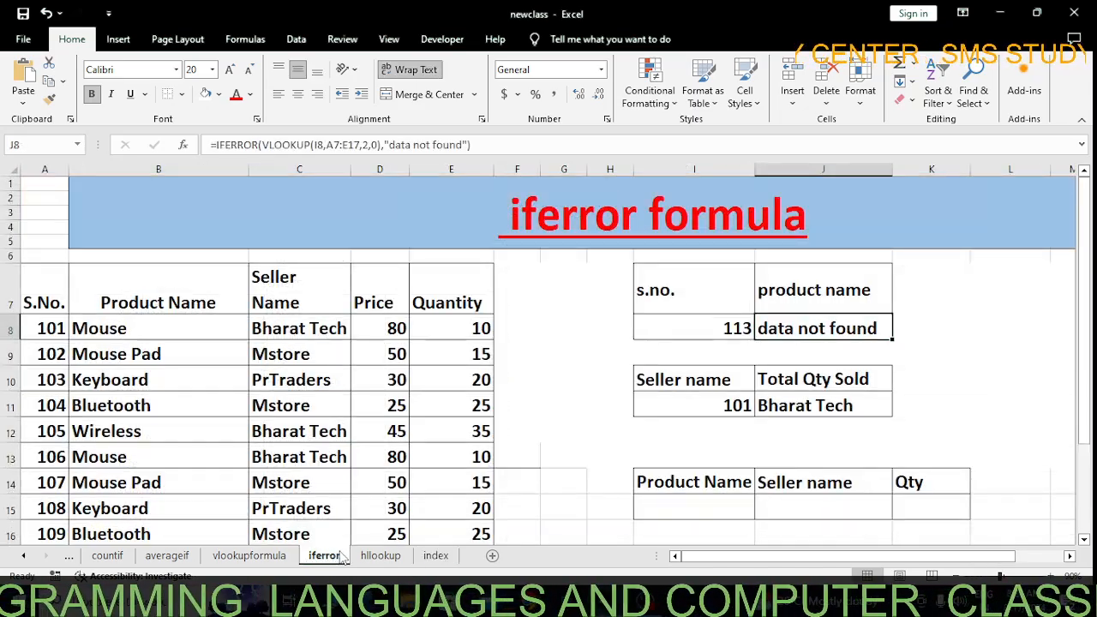
pyautogui.click(377, 555)
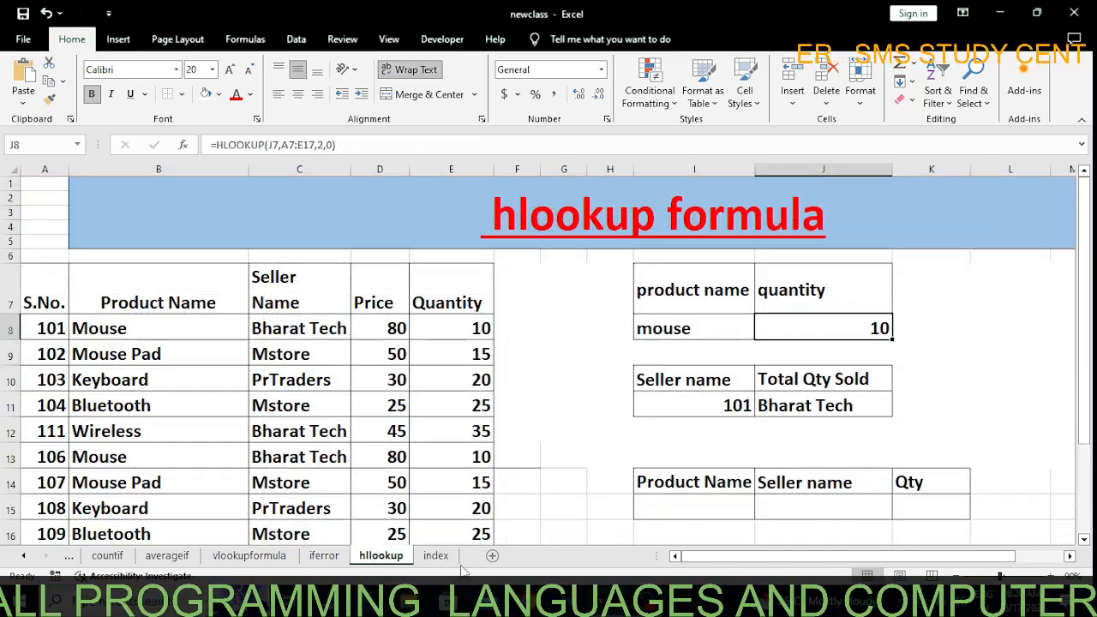
pyautogui.click(437, 555)
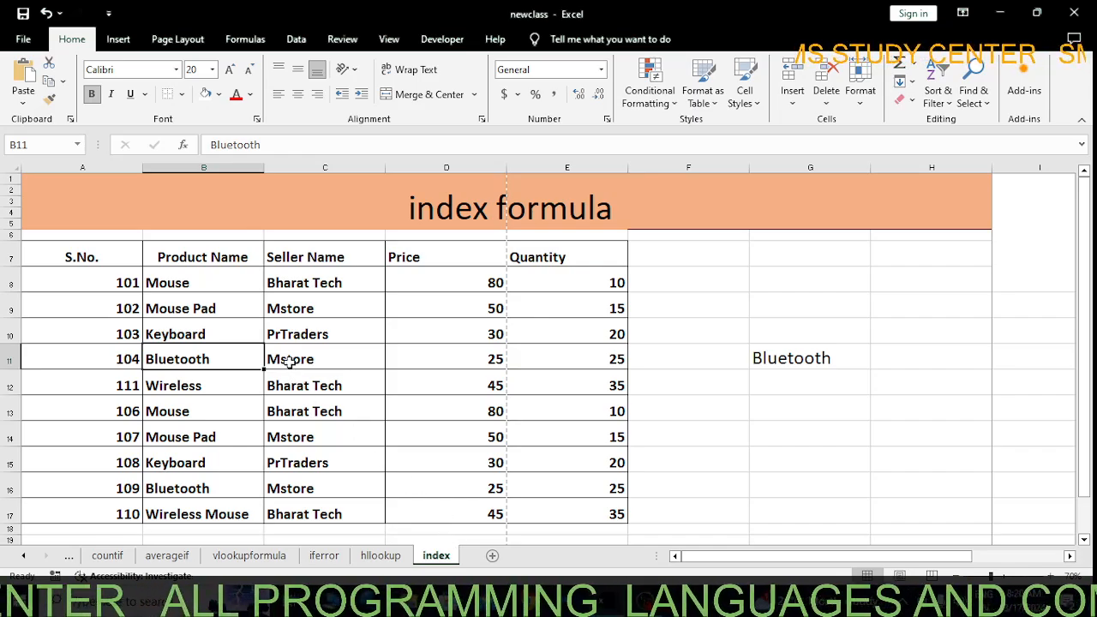